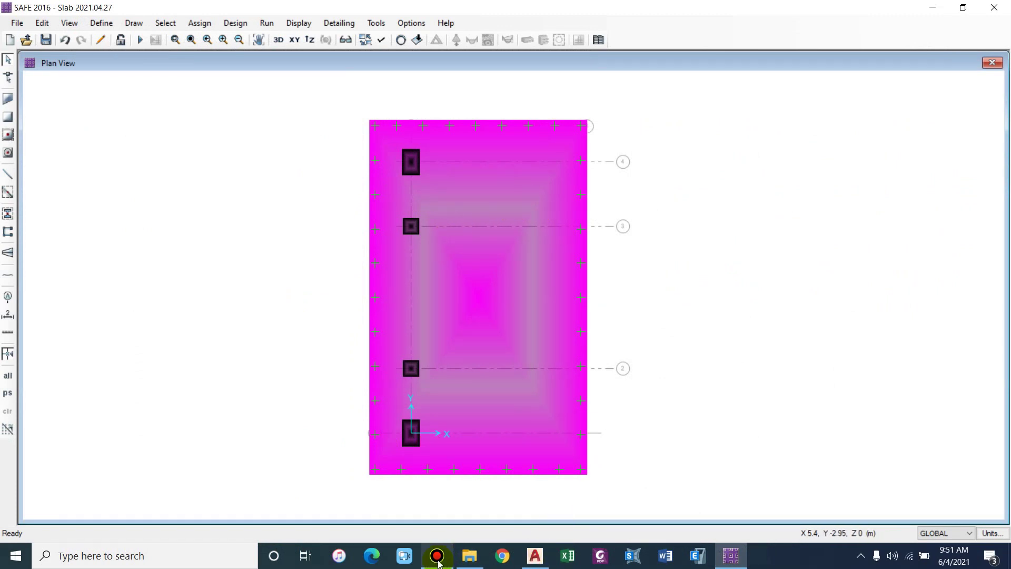
Step: Inspect the powerhouse slab and frame in the AutoCAD model
{"action": "left_click", "coordinate": [535, 556]}
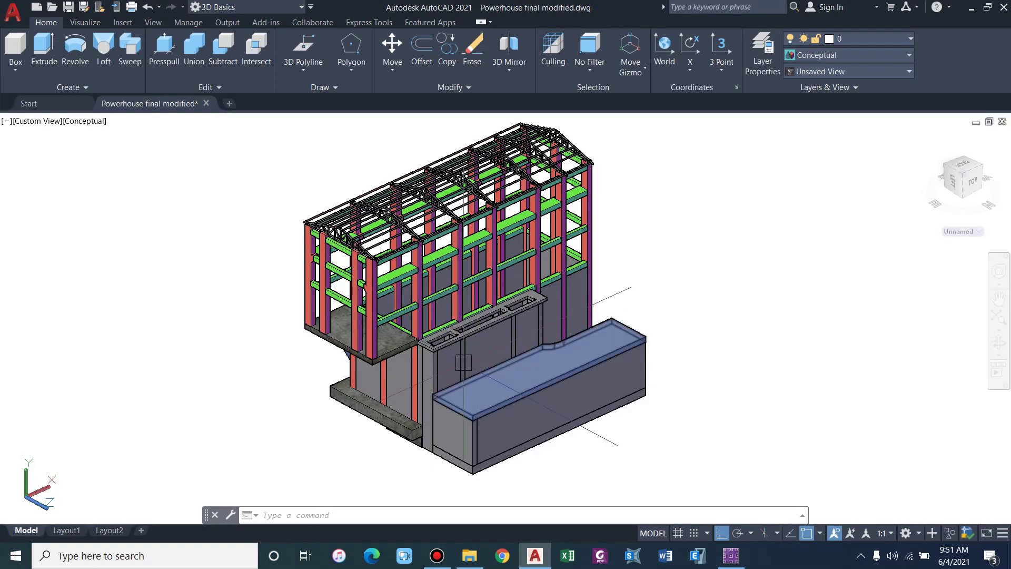
{"action": "scroll", "coordinate": [360, 356], "scroll_direction": "up", "scroll_amount": 3}
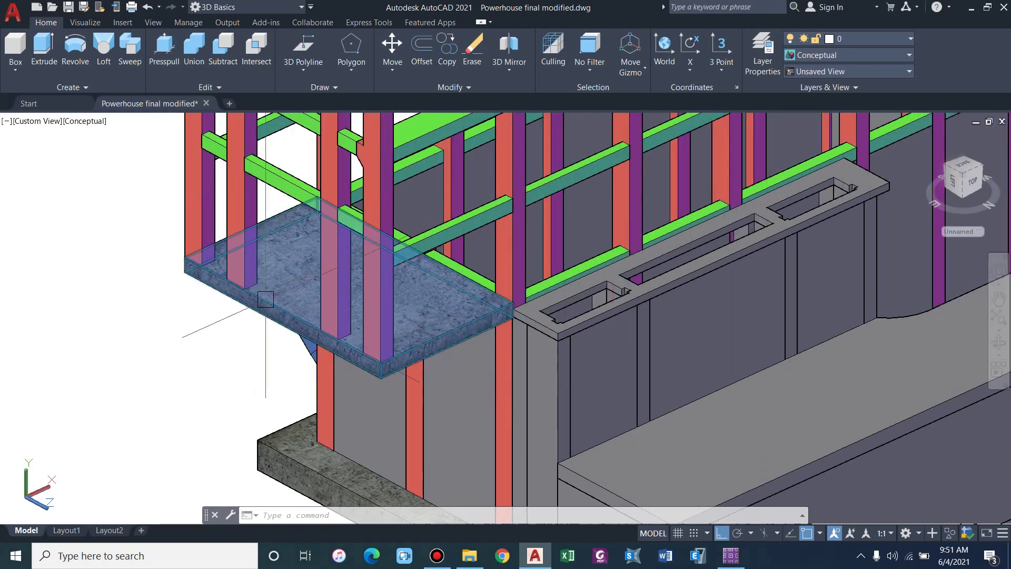
{"action": "scroll", "coordinate": [357, 378], "scroll_direction": "up", "scroll_amount": 3}
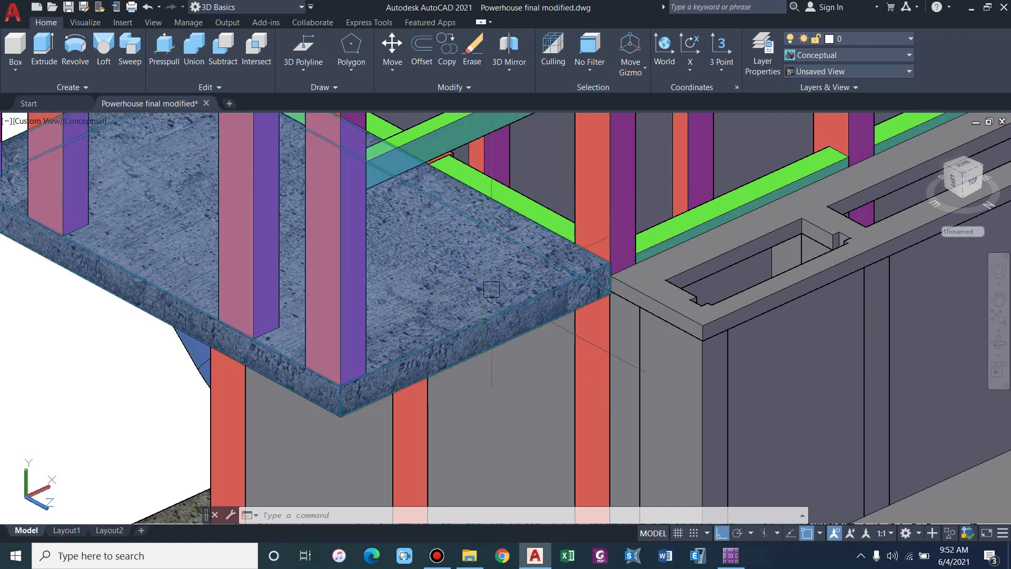
{"action": "scroll", "coordinate": [457, 335], "scroll_direction": "down", "scroll_amount": 3}
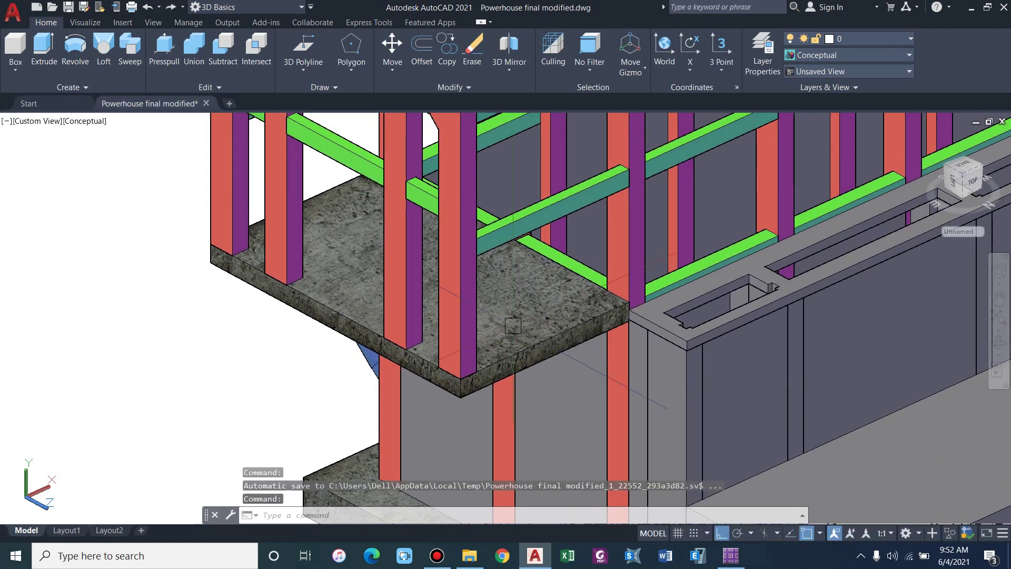
{"action": "middle_click_drag", "start_coordinate": [514, 327], "coordinate": [532, 335]}
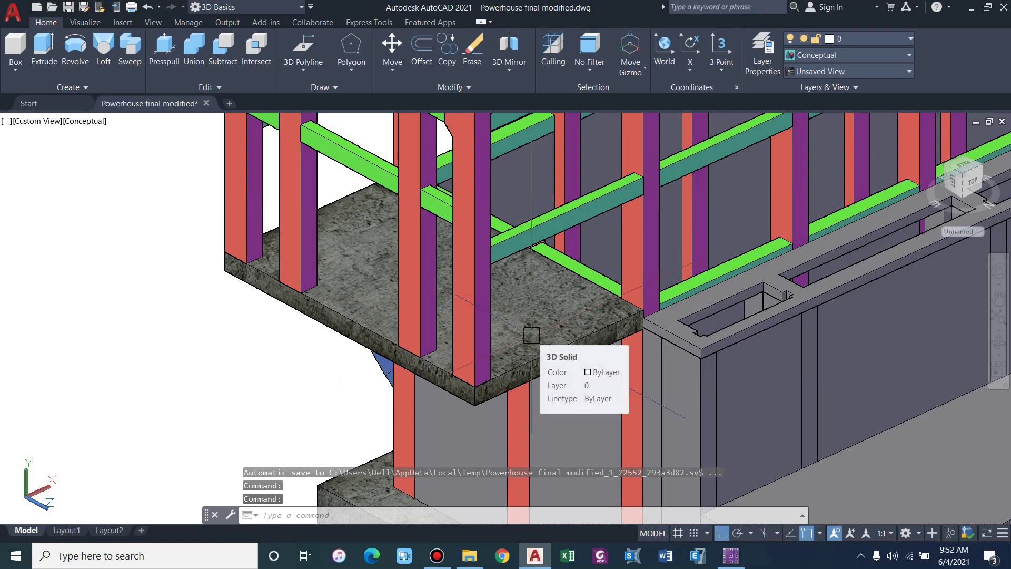
{"action": "scroll", "coordinate": [531, 335], "scroll_direction": "up", "scroll_amount": 2}
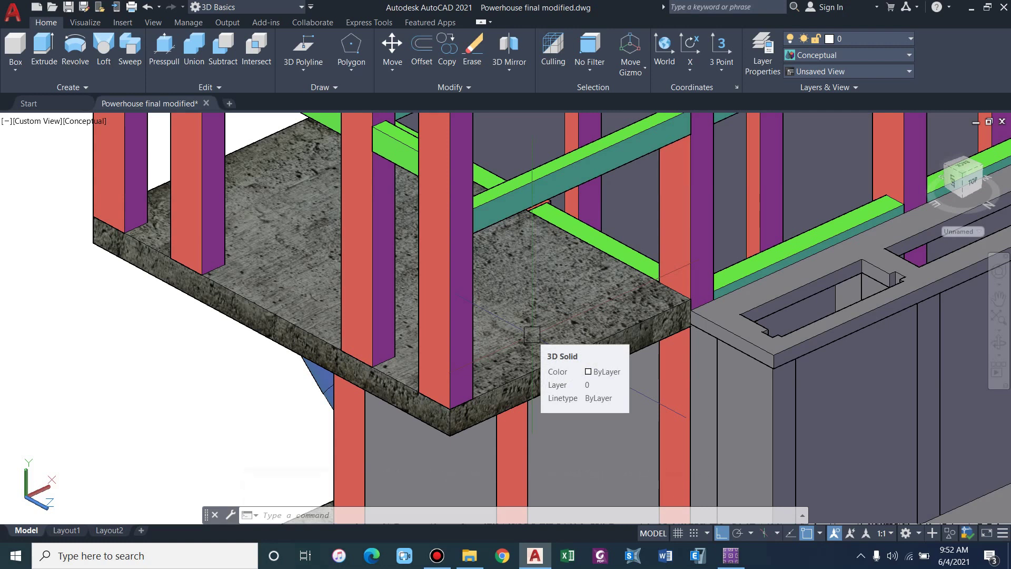
{"action": "left_click", "coordinate": [532, 334]}
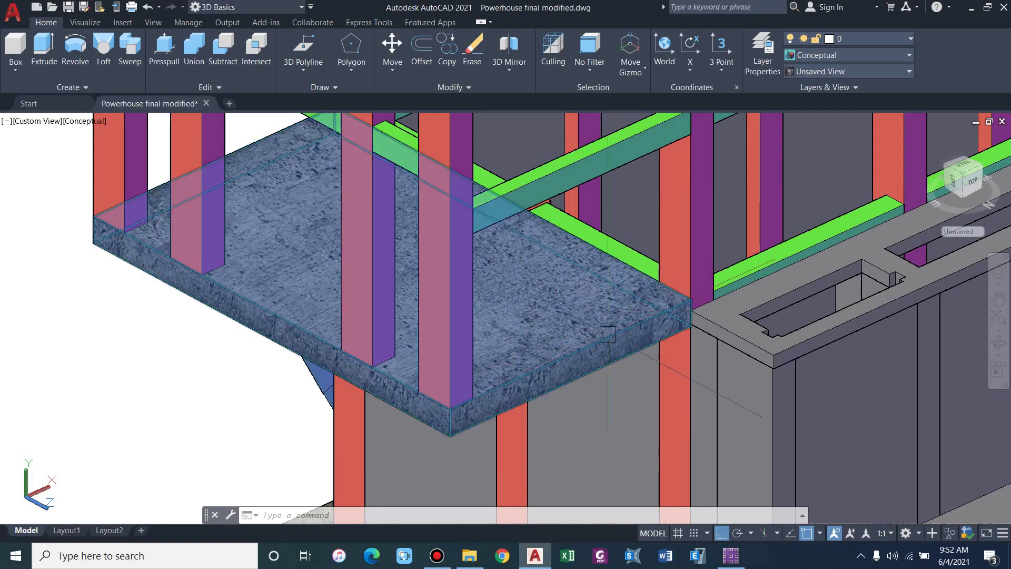
{"action": "key", "text": "Escape"}
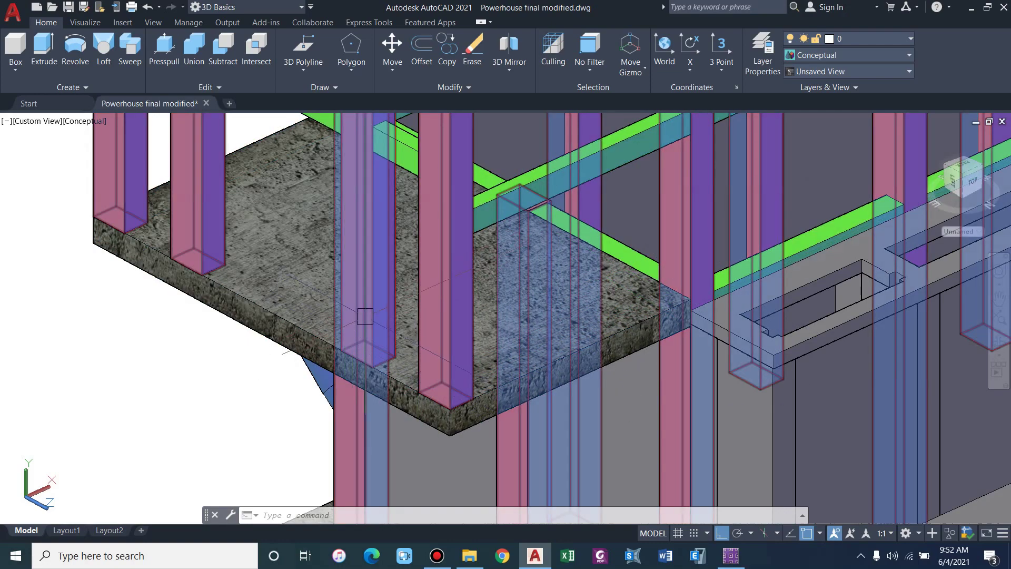
{"action": "middle_click_drag", "start_coordinate": [156, 192], "coordinate": [285, 331]}
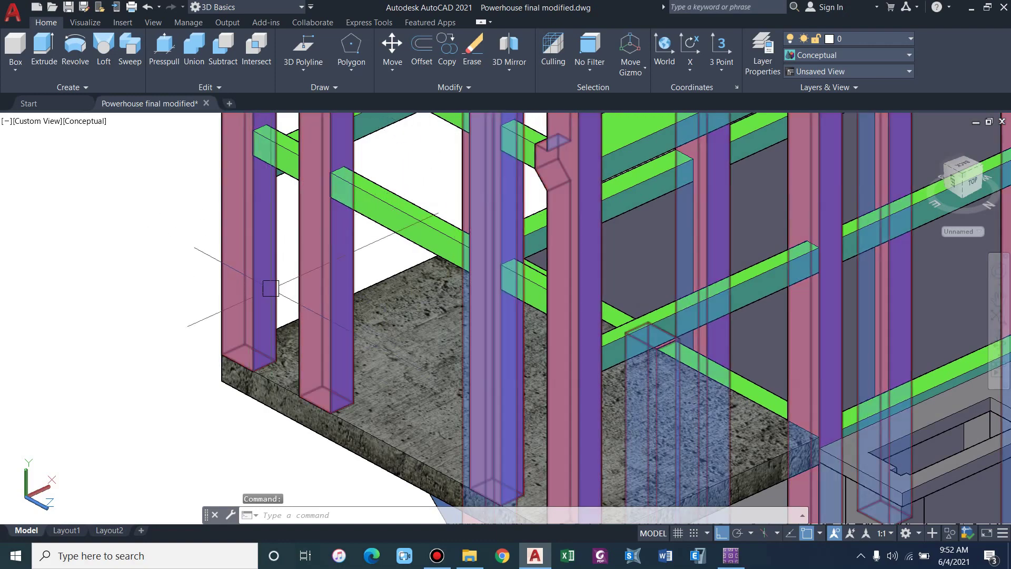
{"action": "scroll", "coordinate": [305, 217], "scroll_direction": "down", "scroll_amount": 2}
{"action": "scroll", "coordinate": [468, 298], "scroll_direction": "down", "scroll_amount": 1}
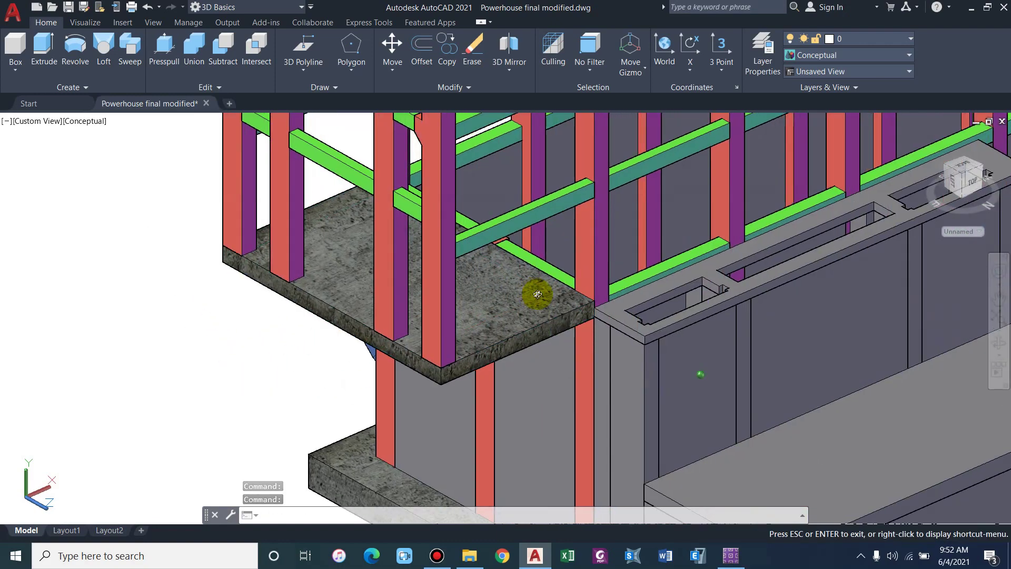
{"action": "scroll", "coordinate": [367, 216], "scroll_direction": "up", "scroll_amount": 4}
{"action": "scroll", "coordinate": [367, 216], "scroll_direction": "down", "scroll_amount": 3}
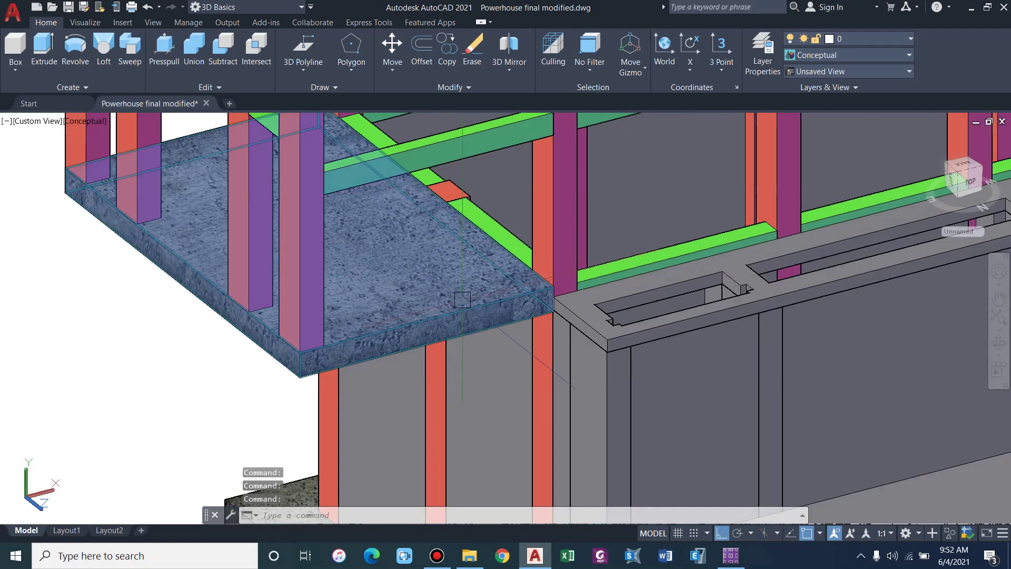
{"action": "scroll", "coordinate": [478, 428], "scroll_direction": "down", "scroll_amount": 2}
{"action": "scroll", "coordinate": [478, 428], "scroll_direction": "down", "scroll_amount": 1}
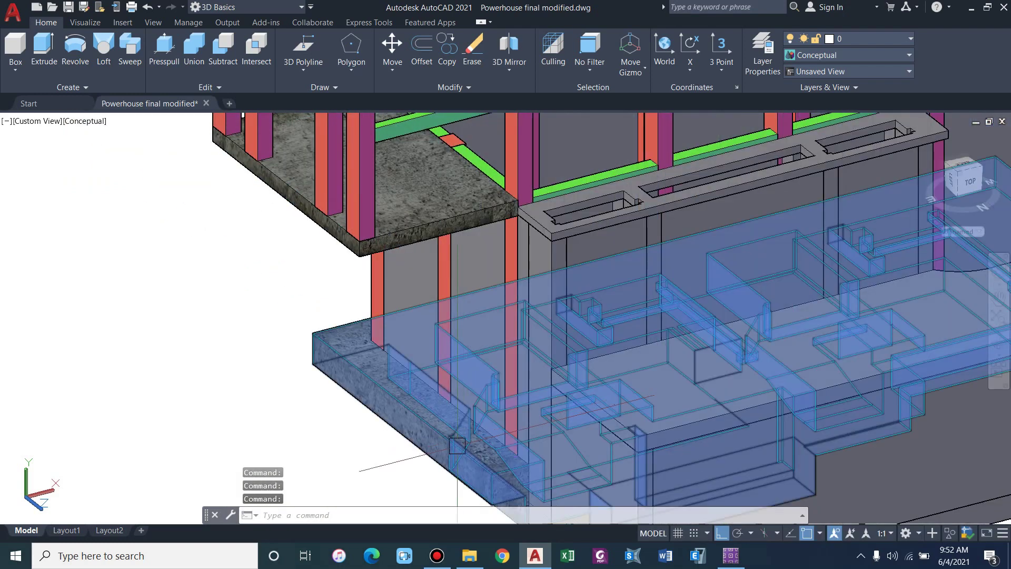
{"action": "scroll", "coordinate": [361, 294], "scroll_direction": "down", "scroll_amount": 1}
{"action": "scroll", "coordinate": [392, 235], "scroll_direction": "down", "scroll_amount": 1}
{"action": "scroll", "coordinate": [264, 216], "scroll_direction": "up", "scroll_amount": 1}
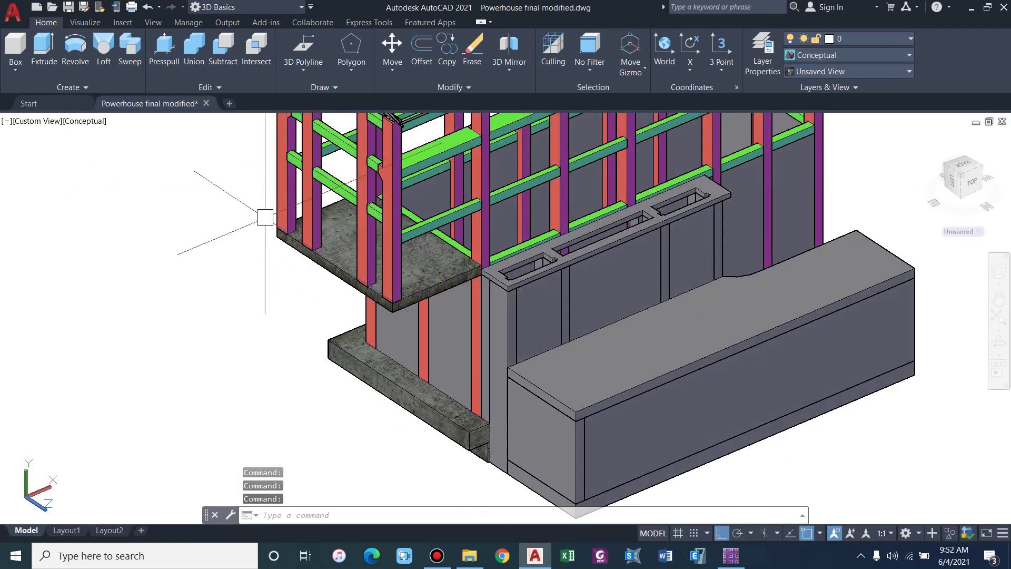
{"action": "scroll", "coordinate": [271, 214], "scroll_direction": "up", "scroll_amount": 1}
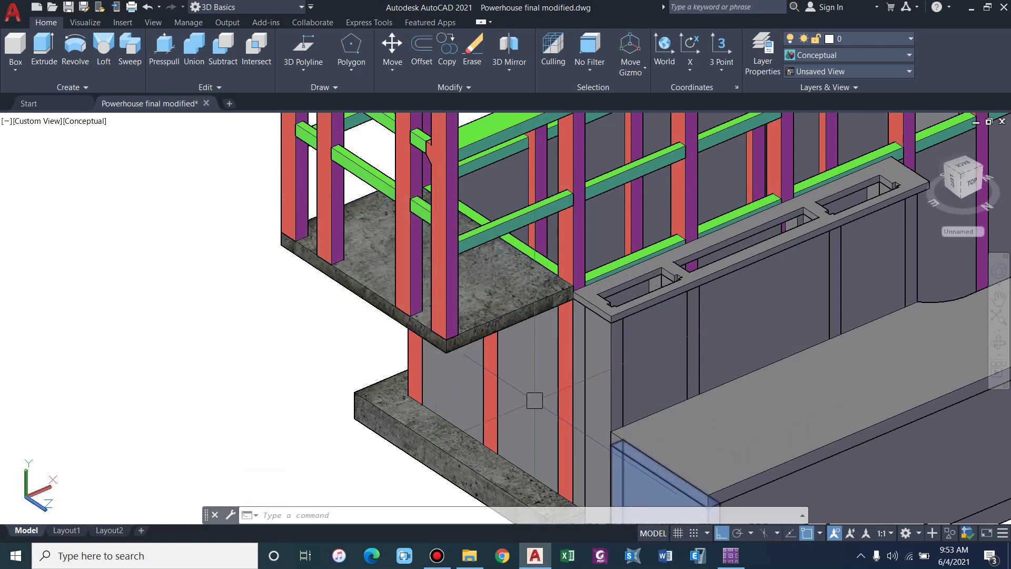
{"action": "scroll", "coordinate": [505, 300], "scroll_direction": "up", "scroll_amount": 1}
{"action": "scroll", "coordinate": [505, 300], "scroll_direction": "up", "scroll_amount": 1}
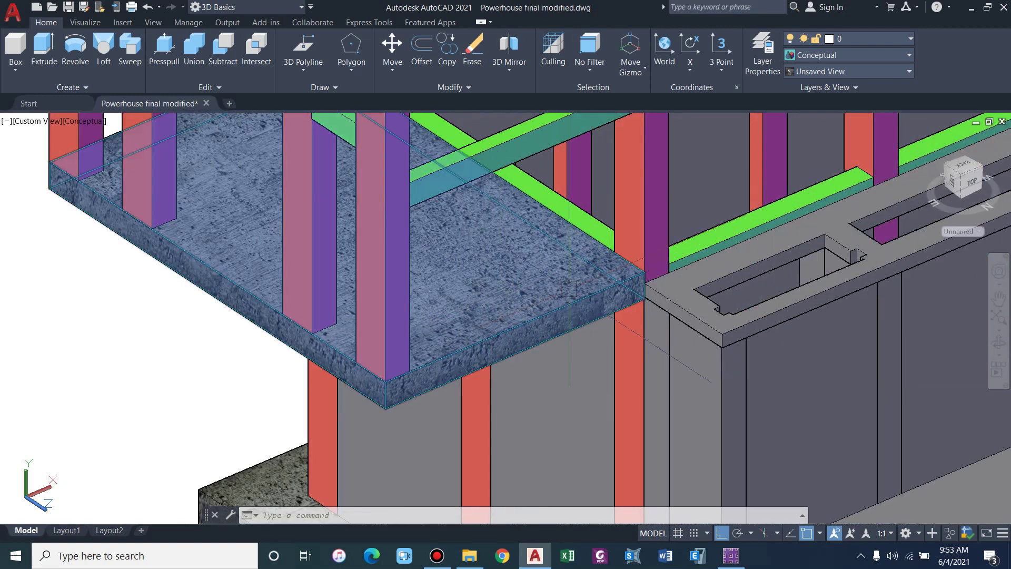
{"action": "scroll", "coordinate": [577, 284], "scroll_direction": "down", "scroll_amount": 1}
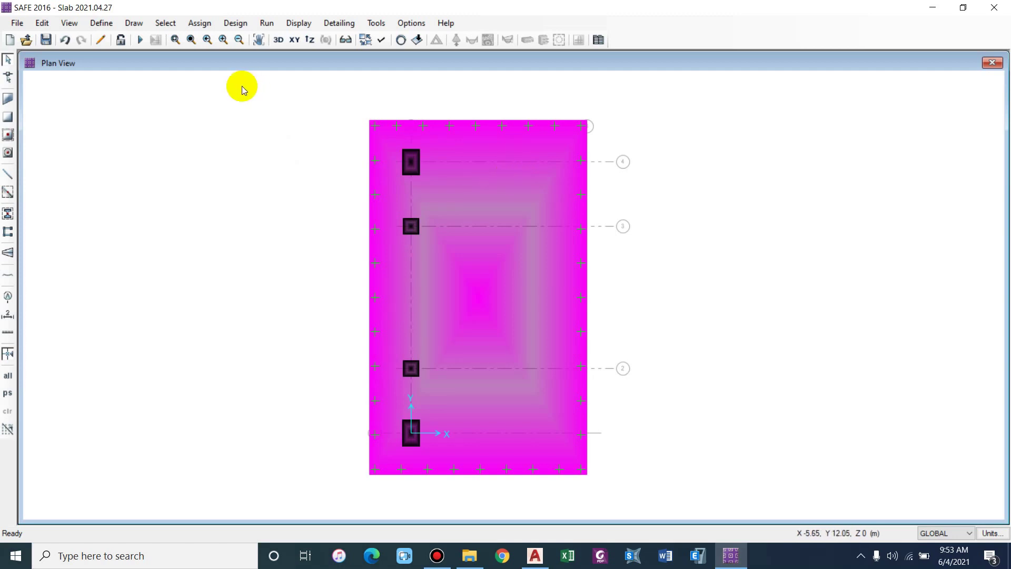
Step: Draw property-NONE wall lines from A1 to the right slab edge and from A1 to A2
{"action": "left_click", "coordinate": [8, 174]}
{"action": "left_click", "coordinate": [922, 127]}
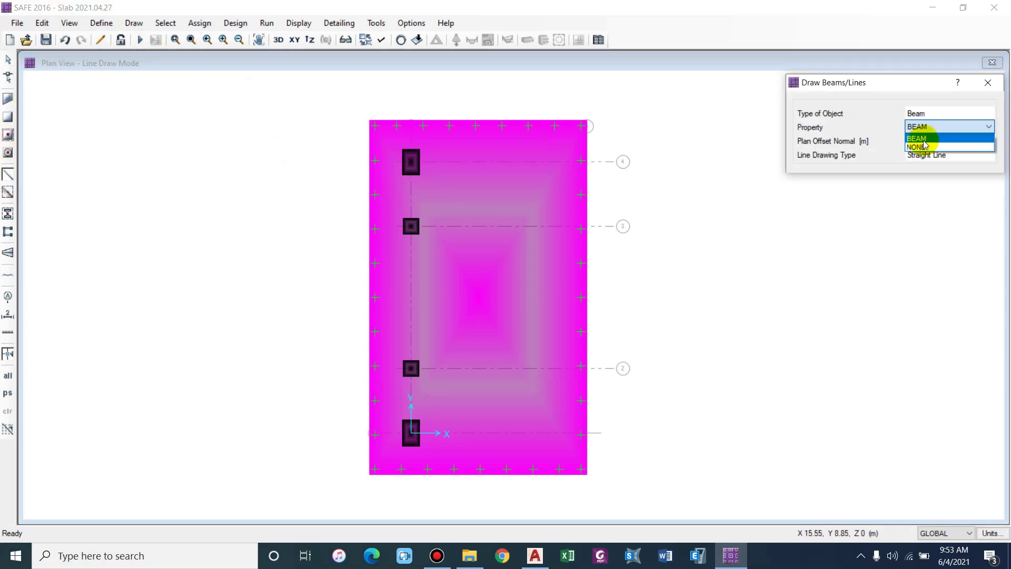
{"action": "left_click", "coordinate": [919, 147]}
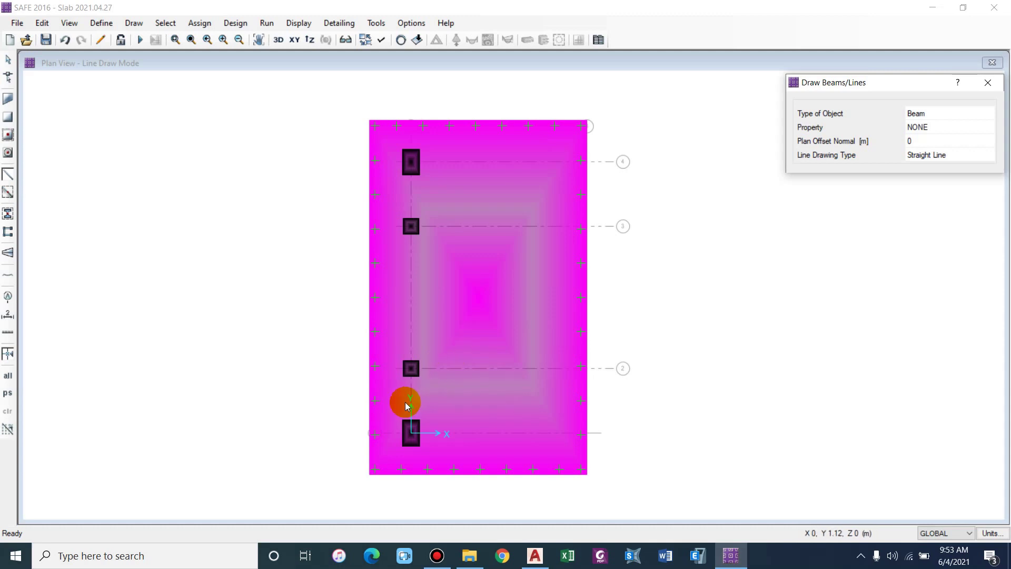
{"action": "left_click", "coordinate": [412, 433]}
{"action": "scroll", "coordinate": [586, 433], "scroll_direction": "up", "scroll_amount": 1}
{"action": "scroll", "coordinate": [586, 433], "scroll_direction": "up", "scroll_amount": 1}
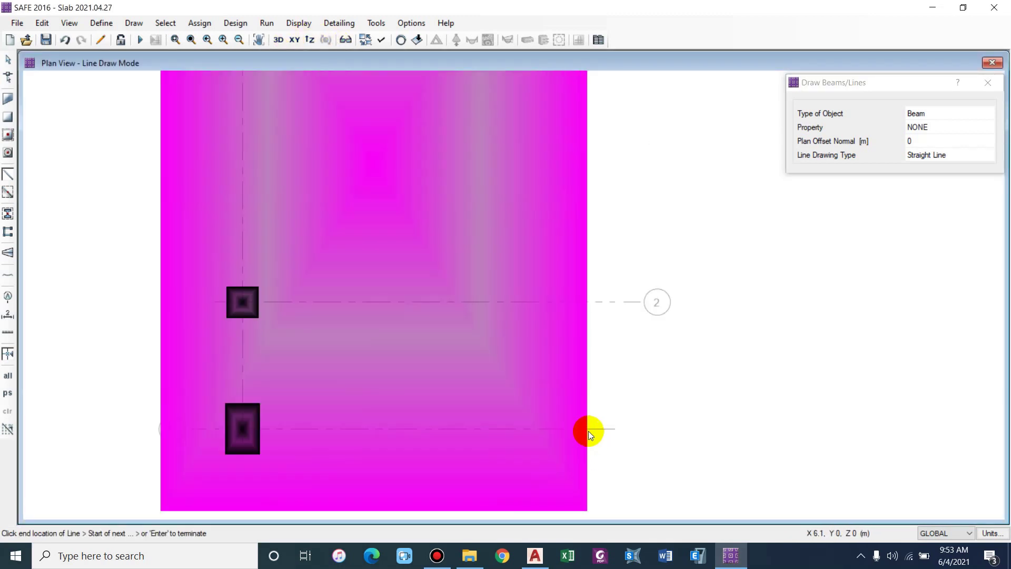
{"action": "left_click", "coordinate": [587, 431]}
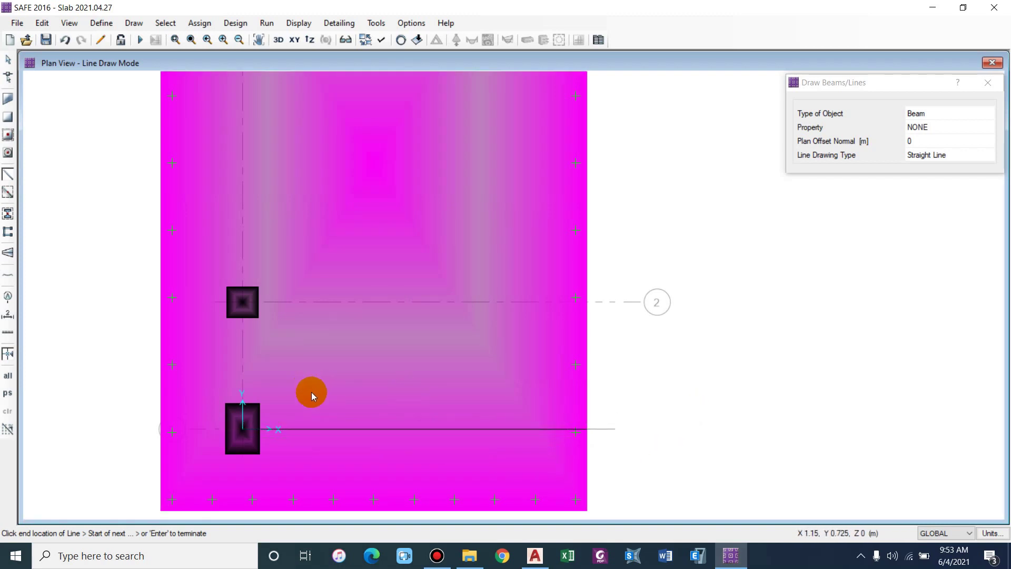
{"action": "left_click", "coordinate": [242, 428]}
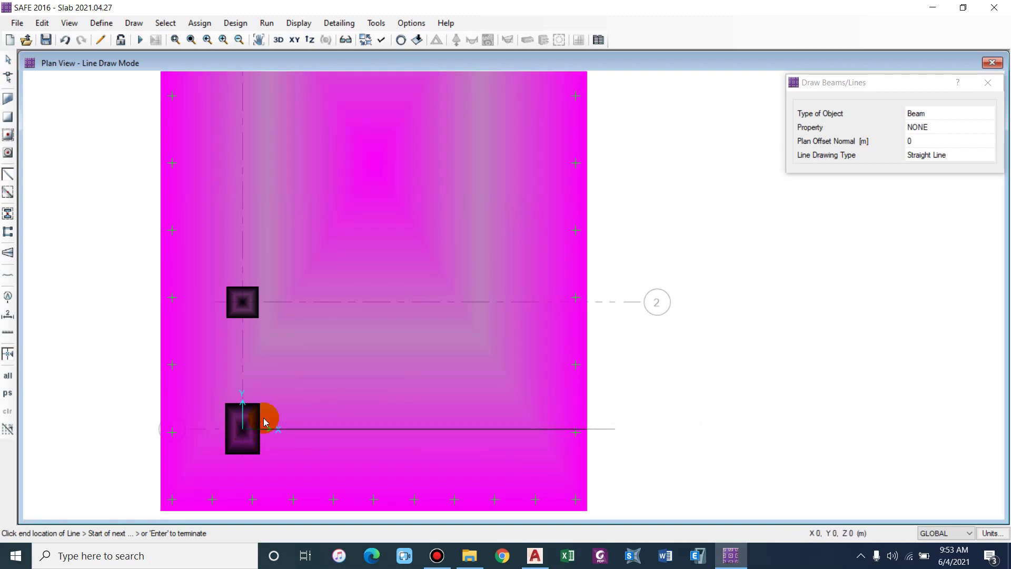
{"action": "left_click", "coordinate": [241, 302]}
{"action": "scroll", "coordinate": [332, 329], "scroll_direction": "down", "scroll_amount": 1}
{"action": "key", "text": "Return"}
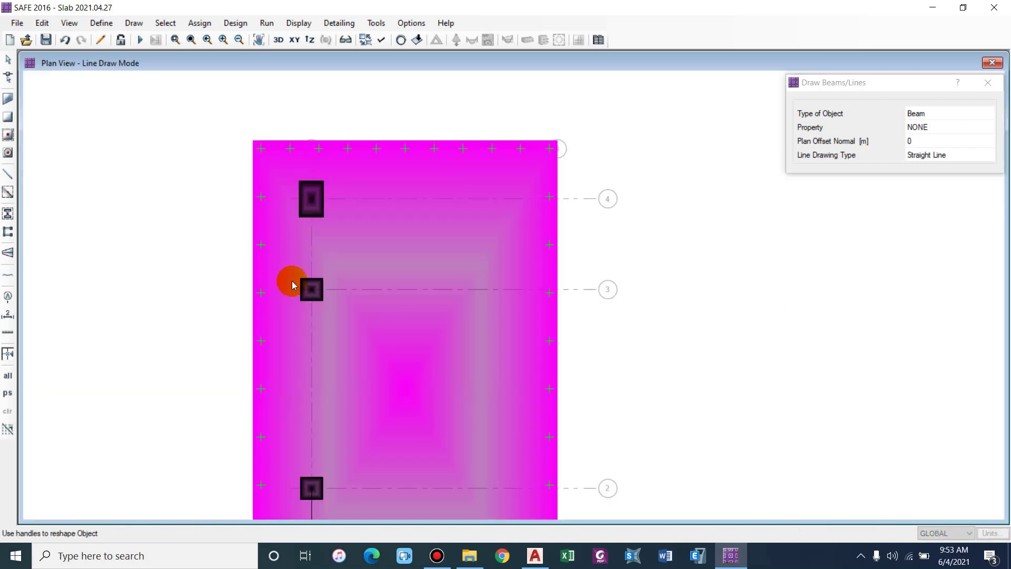
Step: Draw a wall line from A3 up to A4 and on to the slab's right edge
{"action": "left_click", "coordinate": [313, 294]}
{"action": "left_click", "coordinate": [311, 199]}
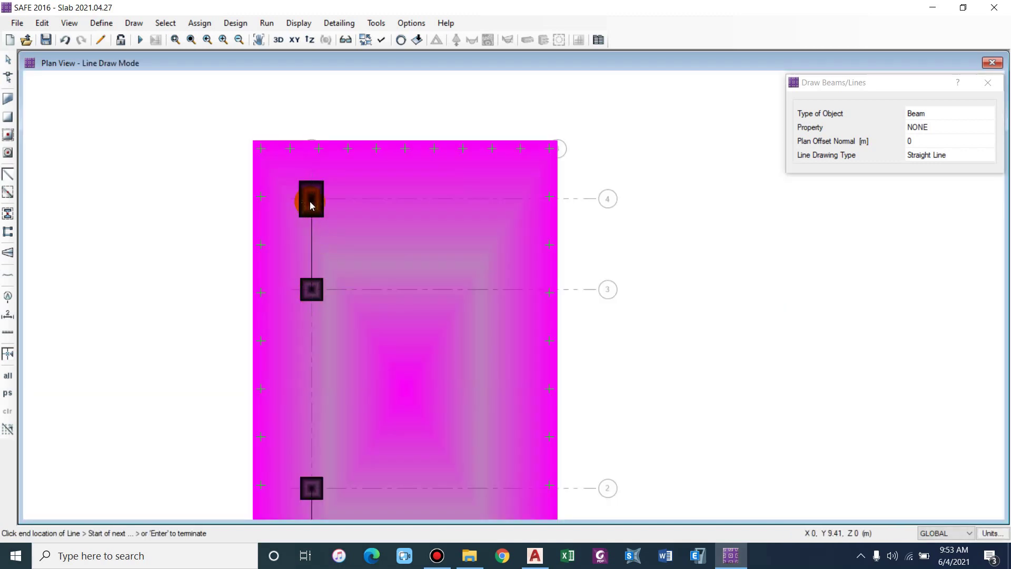
{"action": "left_click", "coordinate": [560, 199]}
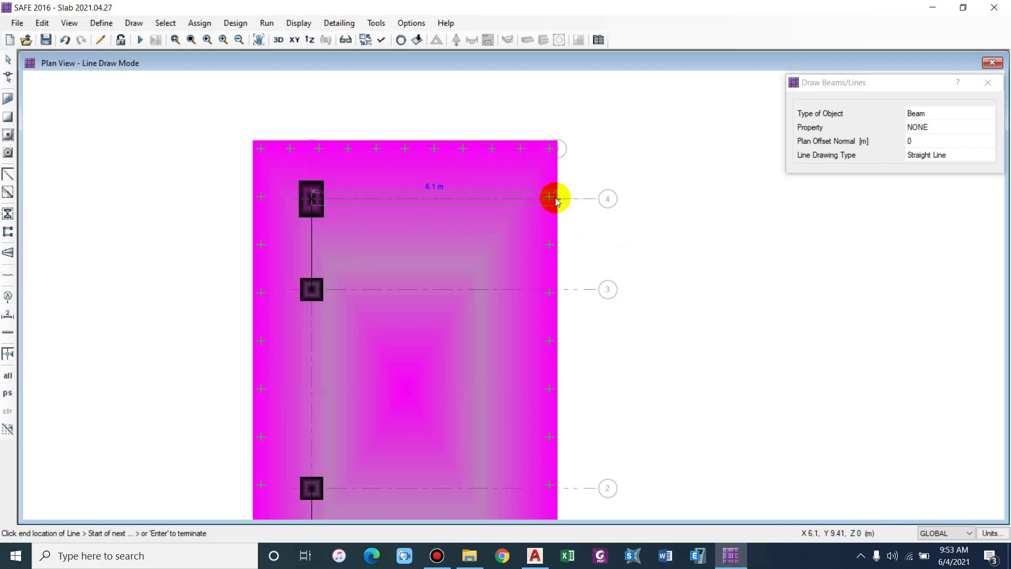
{"action": "scroll", "coordinate": [559, 199], "scroll_direction": "down", "scroll_amount": 1}
{"action": "key", "text": "Return"}
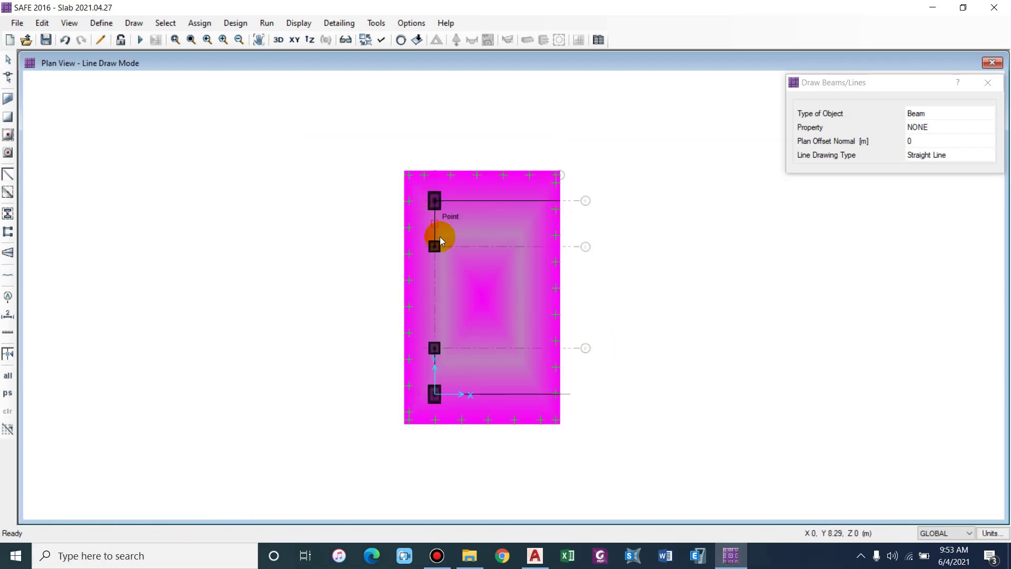
{"action": "scroll", "coordinate": [440, 236], "scroll_direction": "down", "scroll_amount": 1}
{"action": "scroll", "coordinate": [539, 277], "scroll_direction": "up", "scroll_amount": 1}
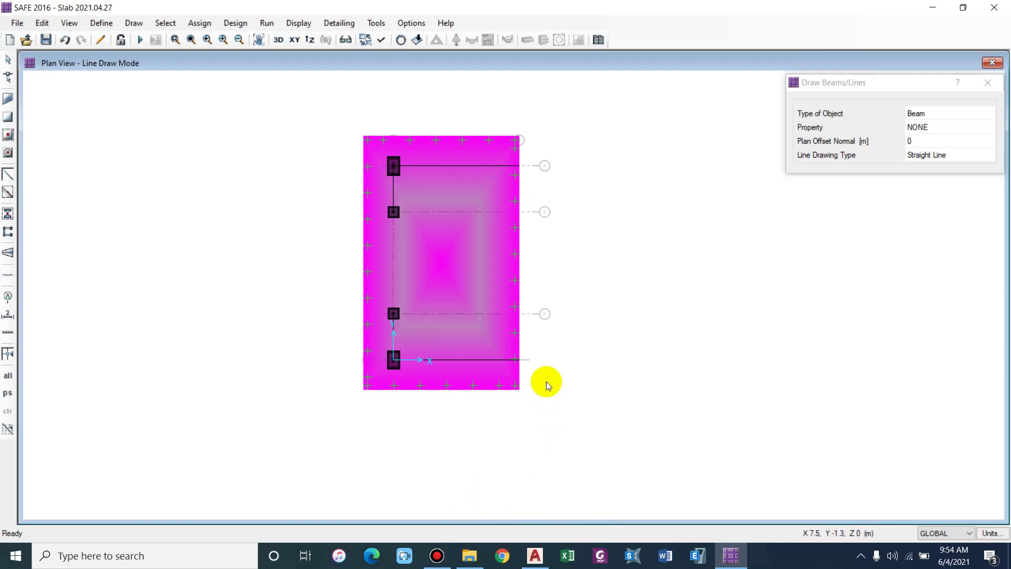
Step: Exit line drawing and review the Wall load pattern
{"action": "key", "text": "Escape"}
{"action": "left_click", "coordinate": [91, 23]}
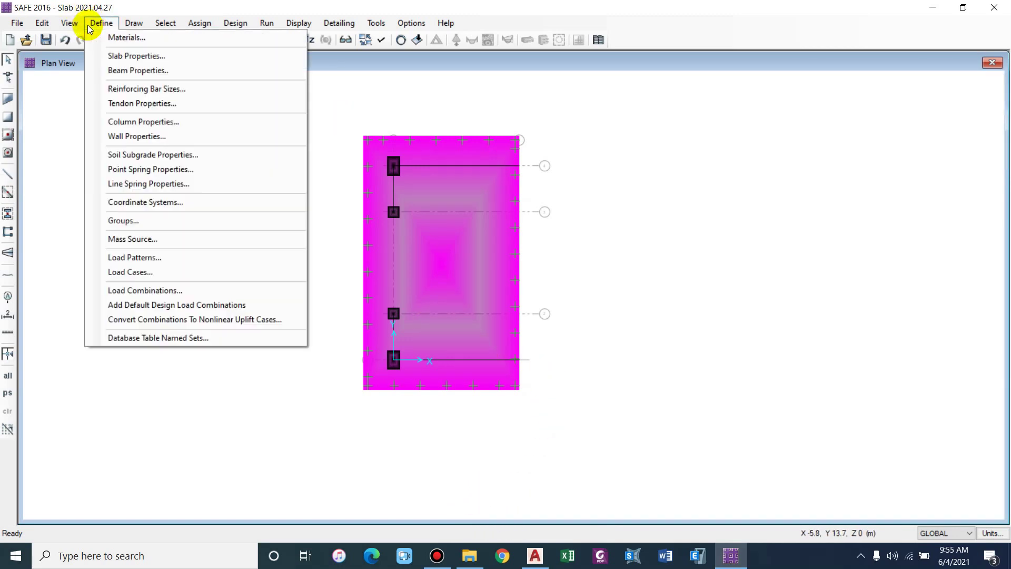
{"action": "left_click", "coordinate": [194, 256]}
{"action": "left_click", "coordinate": [240, 265]}
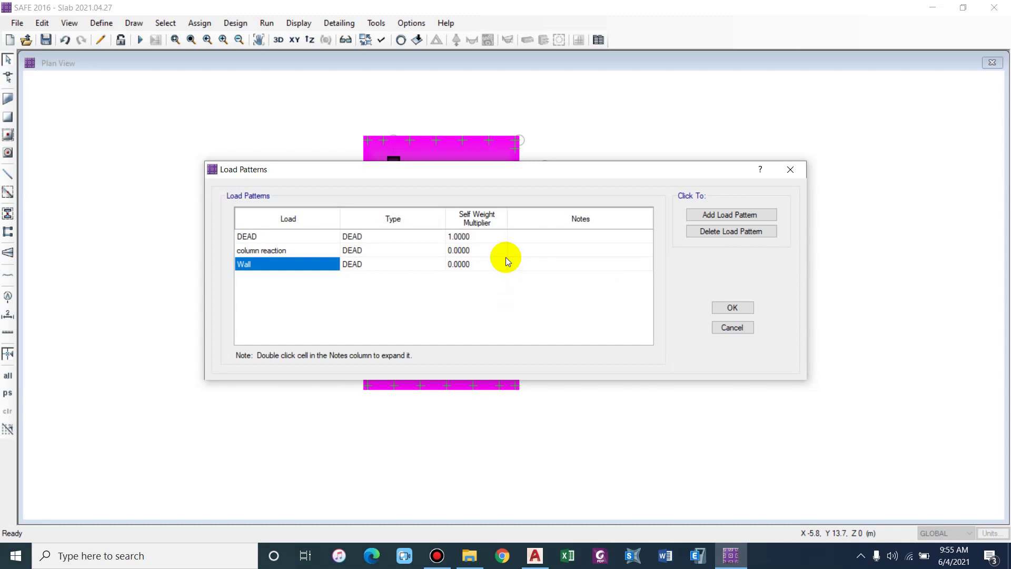
{"action": "left_click", "coordinate": [747, 312]}
Step: Confirm the service combination and the strength combination at 1.5 × DEAD, Column and Wall
{"action": "left_click", "coordinate": [102, 23]}
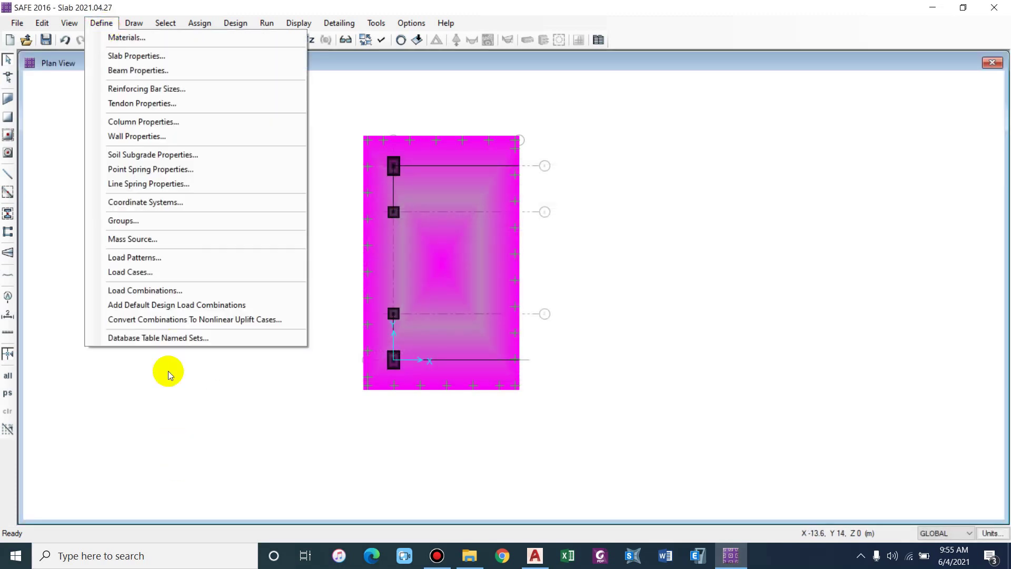
{"action": "left_click", "coordinate": [143, 291]}
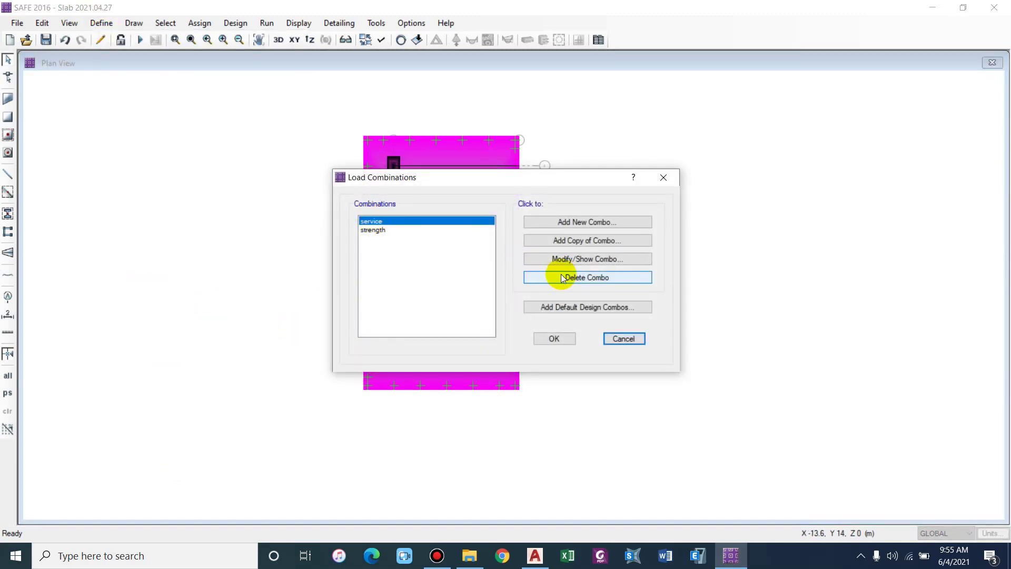
{"action": "double_click", "coordinate": [372, 220]}
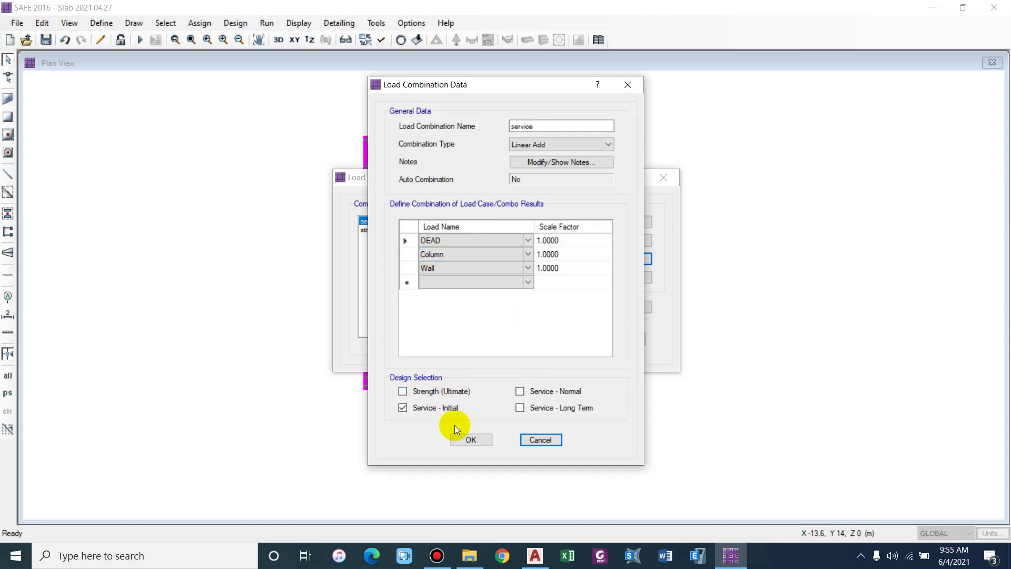
{"action": "left_click", "coordinate": [470, 439]}
{"action": "left_click", "coordinate": [382, 230]}
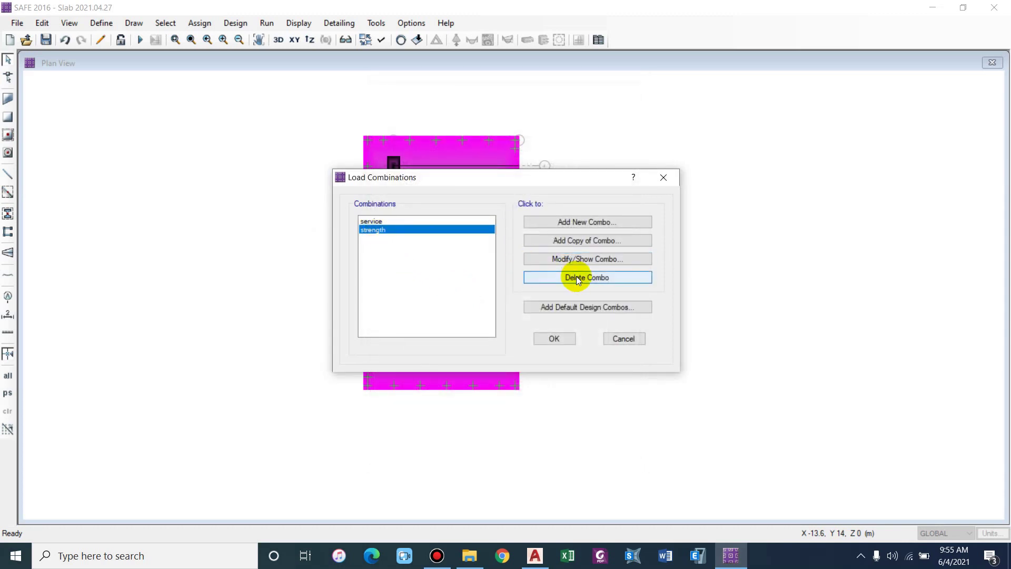
{"action": "left_click", "coordinate": [566, 260]}
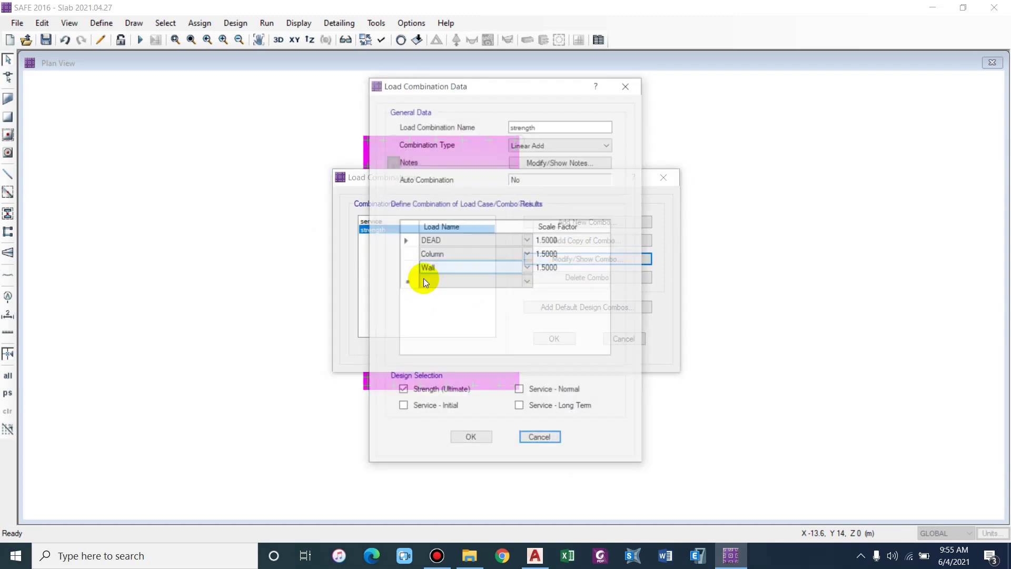
{"action": "left_click", "coordinate": [488, 437]}
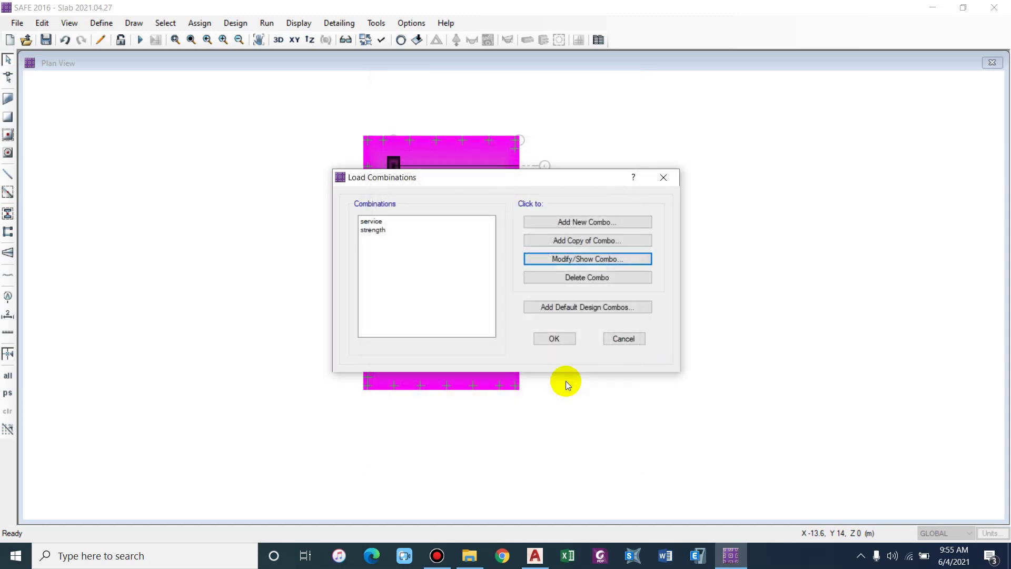
{"action": "left_click", "coordinate": [560, 333]}
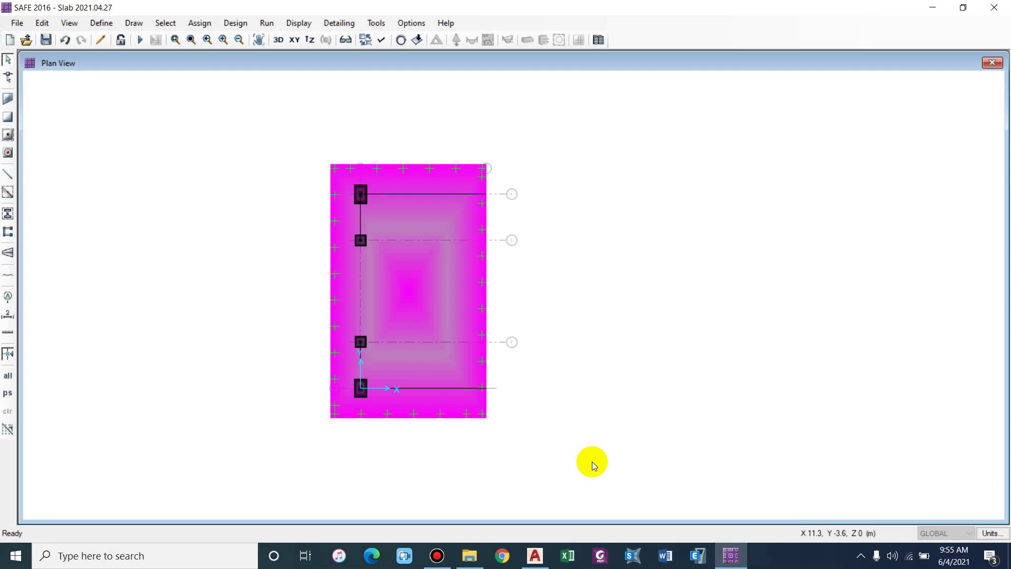
Step: Compute 19 × 0.23 = 4.37 in Calculator and return to the AutoCAD model
{"action": "key", "text": "XF86Calculator"}
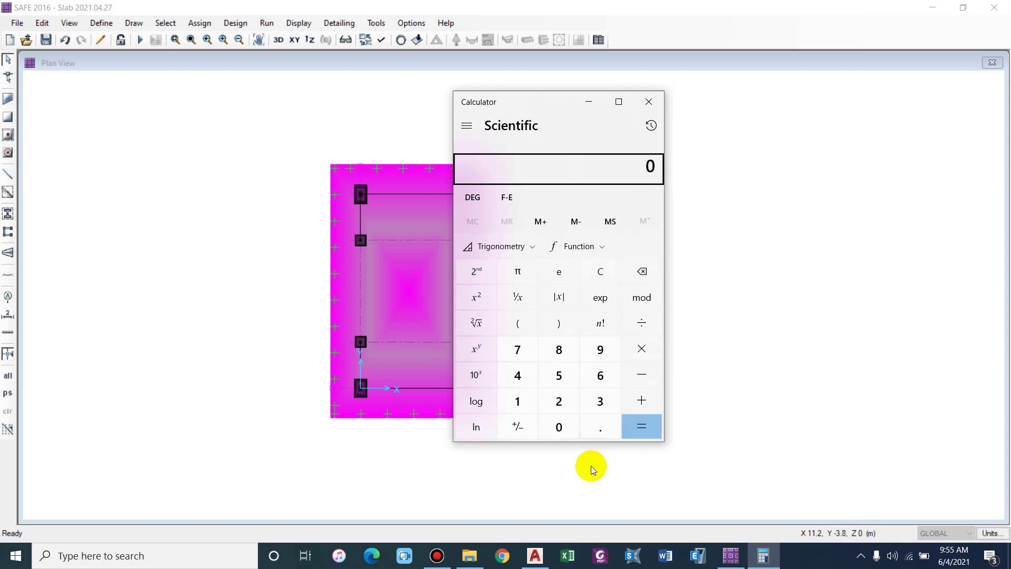
{"action": "type", "text": "19 × 0"}
{"action": "type", "text": ".23 ×"}
{"action": "left_click", "coordinate": [533, 549]}
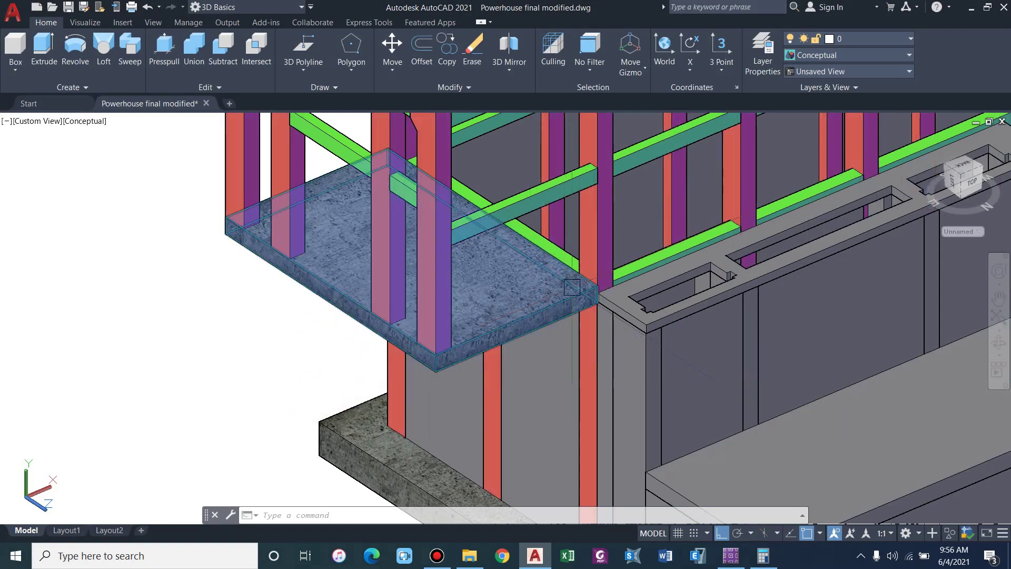
Step: Snap a 3D polyline to measure the basement wall height of about 3.73
{"action": "scroll", "coordinate": [573, 284], "scroll_direction": "up", "scroll_amount": 2}
{"action": "scroll", "coordinate": [533, 206], "scroll_direction": "up", "scroll_amount": 3}
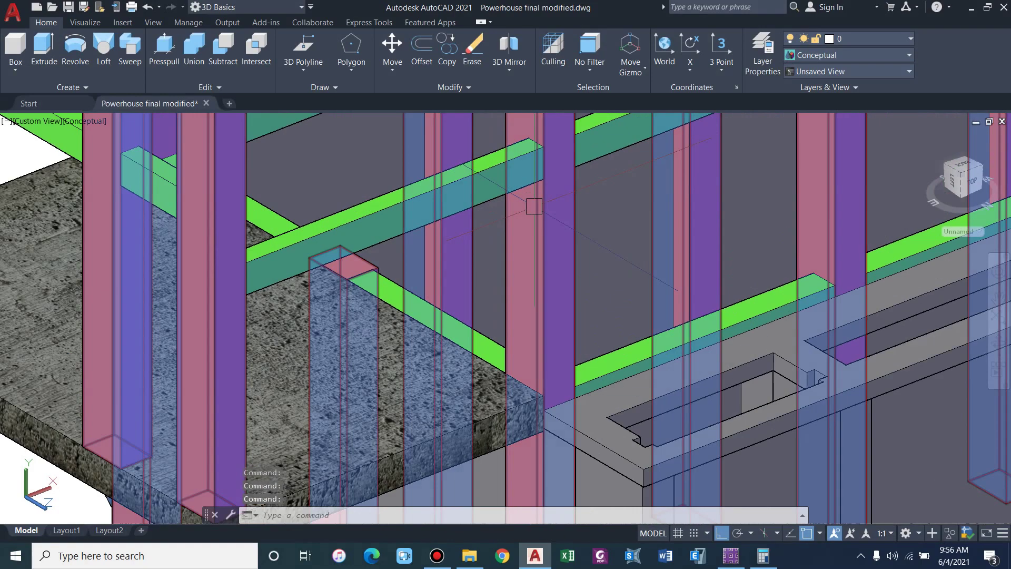
{"action": "scroll", "coordinate": [534, 206], "scroll_direction": "up", "scroll_amount": 2}
{"action": "scroll", "coordinate": [521, 201], "scroll_direction": "down", "scroll_amount": 3}
{"action": "scroll", "coordinate": [505, 192], "scroll_direction": "up", "scroll_amount": 3}
{"action": "scroll", "coordinate": [493, 187], "scroll_direction": "down", "scroll_amount": 1}
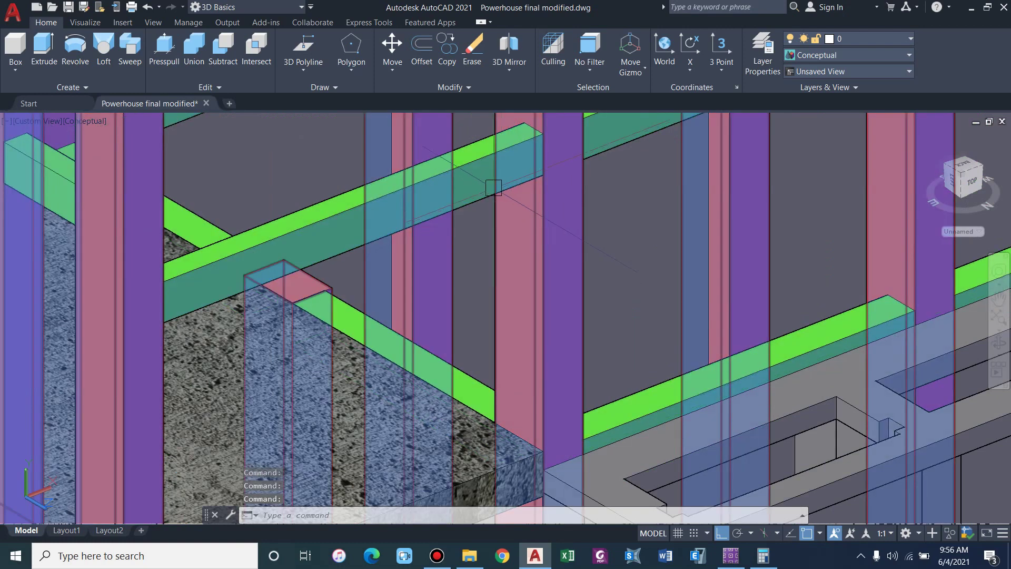
{"action": "scroll", "coordinate": [490, 181], "scroll_direction": "down", "scroll_amount": 3}
{"action": "scroll", "coordinate": [479, 168], "scroll_direction": "up", "scroll_amount": 2}
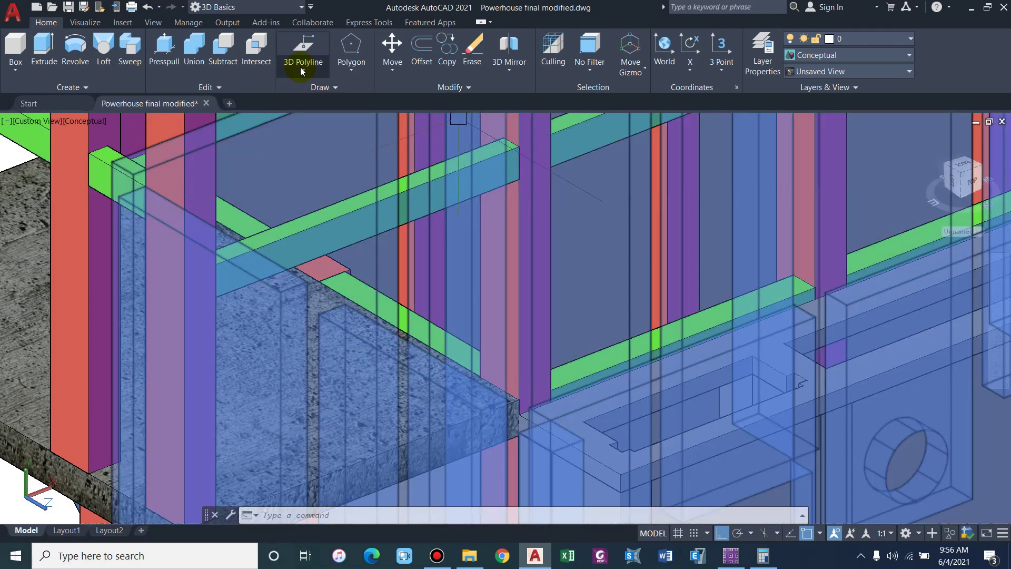
{"action": "left_click", "coordinate": [299, 55]}
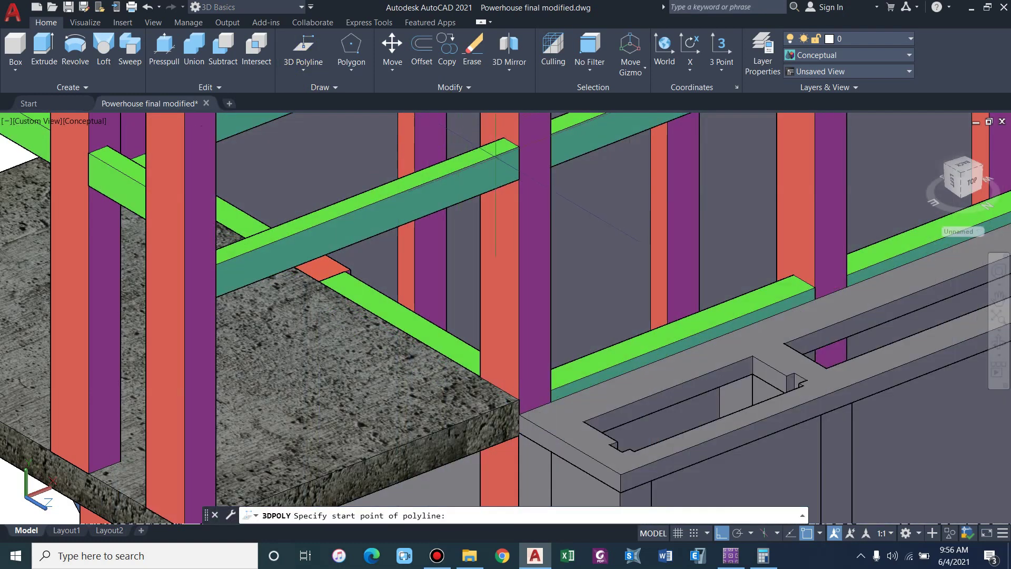
{"action": "left_click", "coordinate": [520, 399]}
{"action": "scroll", "coordinate": [523, 394], "scroll_direction": "up", "scroll_amount": 5}
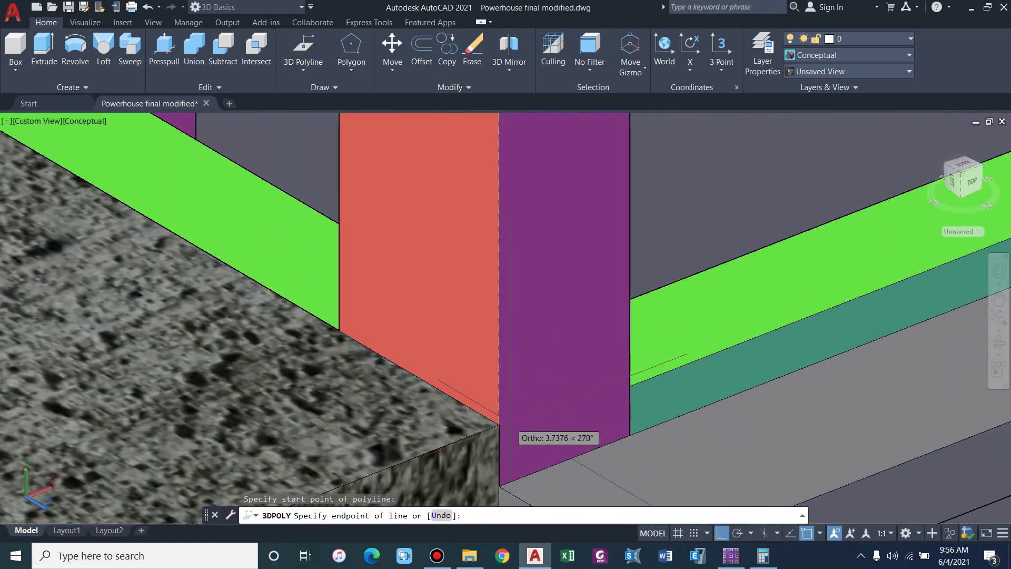
{"action": "key", "text": "Escape"}
Step: Multiply the calculator result by 3.73 to get 16.3001
{"action": "key", "text": "alt+Tab"}
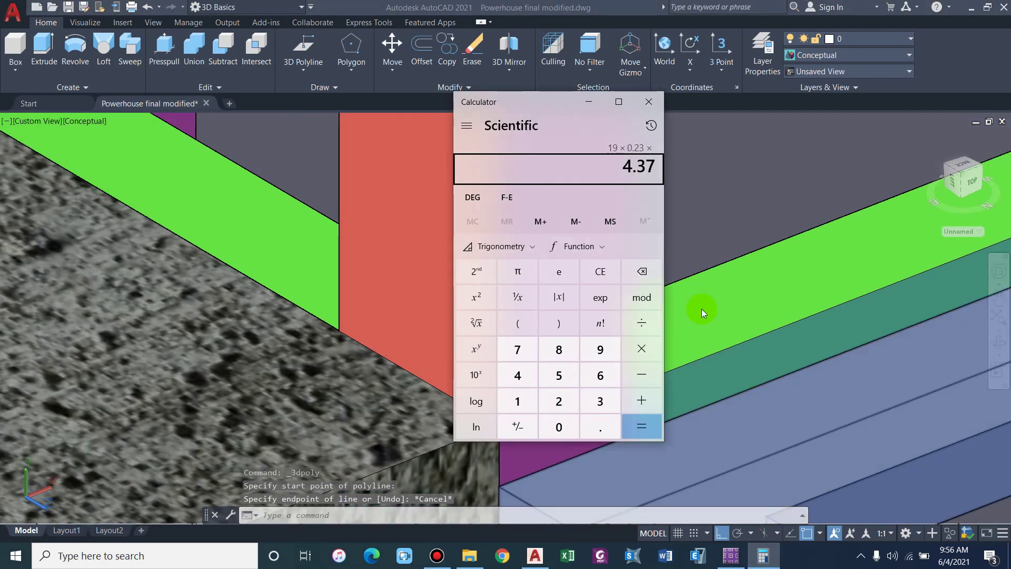
{"action": "type", "text": "3.73"}
{"action": "key", "text": "Return"}
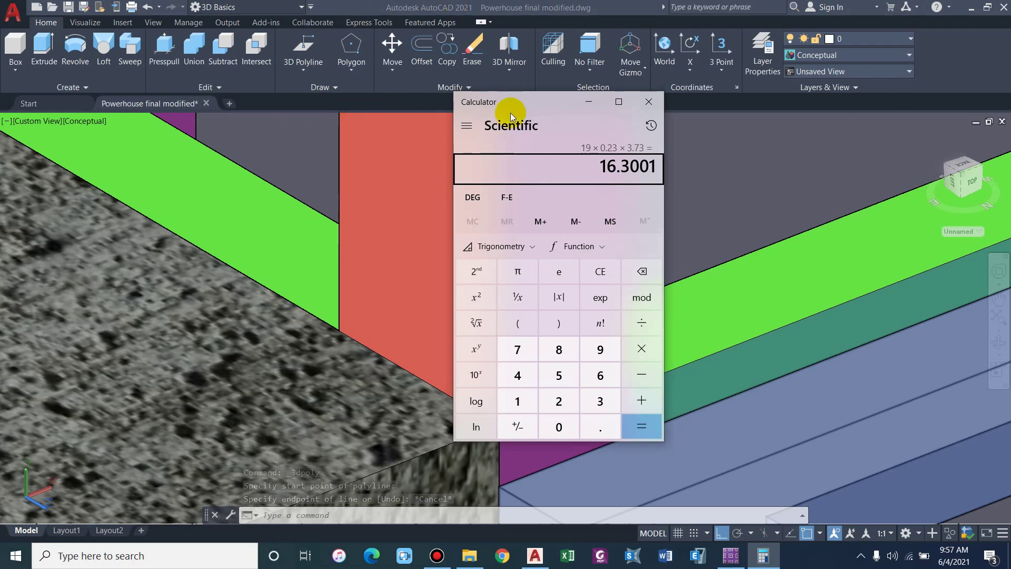
{"action": "key", "text": "alt+Tab"}
Step: Orbit and zoom around the powerhouse slab and framing to review it
{"action": "left_click", "coordinate": [730, 556]}
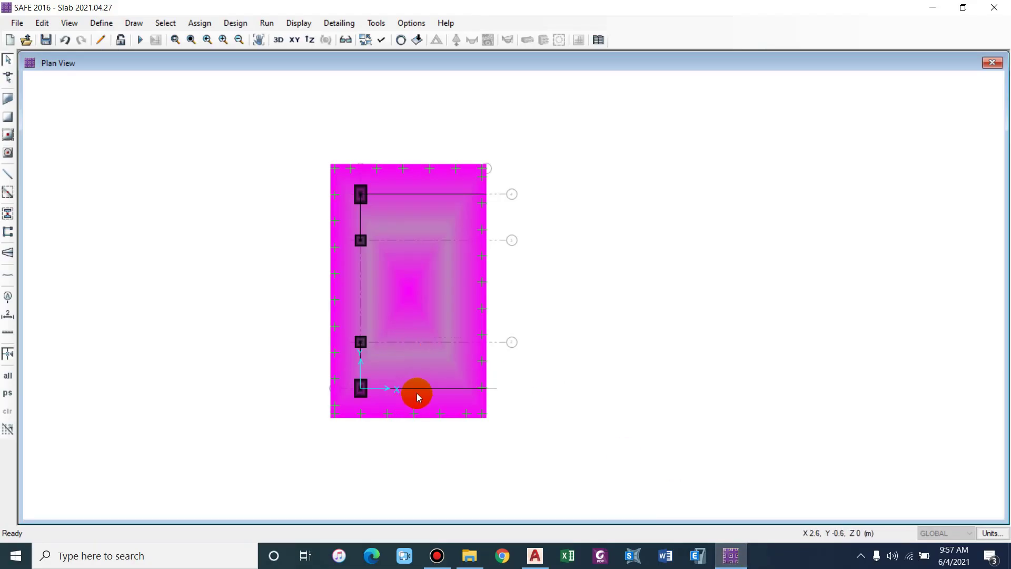
{"action": "left_click", "coordinate": [703, 553]}
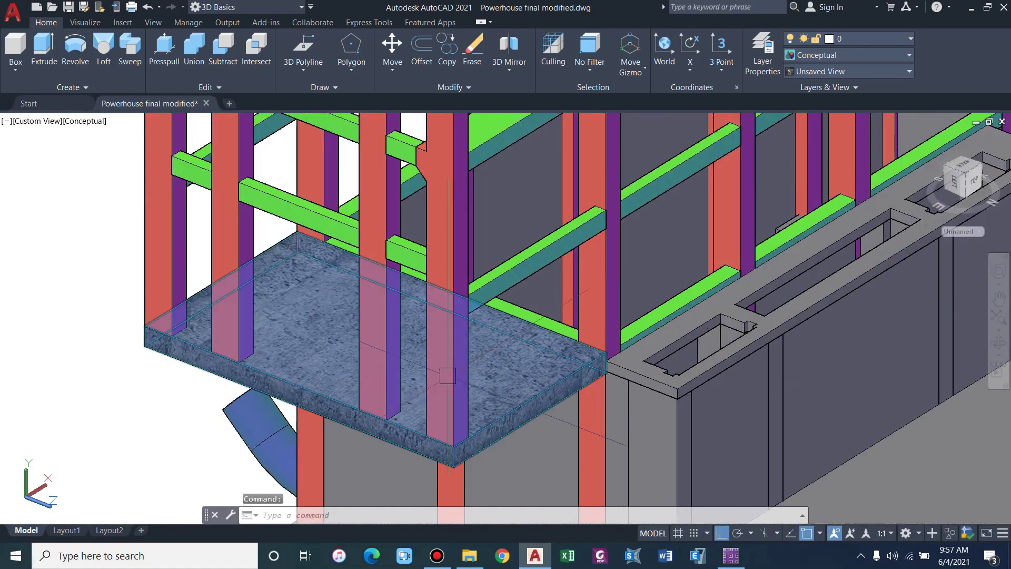
{"action": "mouse_move", "coordinate": [579, 327]}
{"action": "middle_mouse_down", "text": "shift"}
{"action": "mouse_move", "coordinate": [636, 359]}
{"action": "mouse_move", "coordinate": [560, 311]}
{"action": "mouse_move", "coordinate": [554, 272]}
{"action": "mouse_move", "coordinate": [417, 249]}
{"action": "mouse_move", "coordinate": [384, 282]}
{"action": "mouse_move", "coordinate": [338, 214]}
{"action": "middle_mouse_up", "text": "shift"}
{"action": "scroll", "coordinate": [559, 311], "scroll_direction": "down", "scroll_amount": 5}
{"action": "scroll", "coordinate": [381, 276], "scroll_direction": "up", "scroll_amount": 3}
{"action": "scroll", "coordinate": [338, 214], "scroll_direction": "up", "scroll_amount": 2}
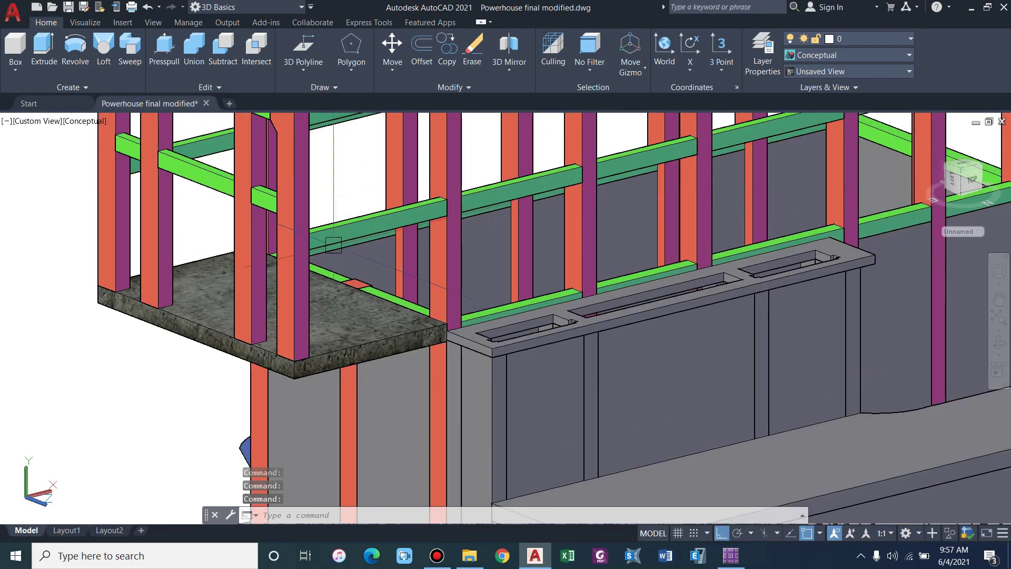
{"action": "scroll", "coordinate": [421, 216], "scroll_direction": "up", "scroll_amount": 2}
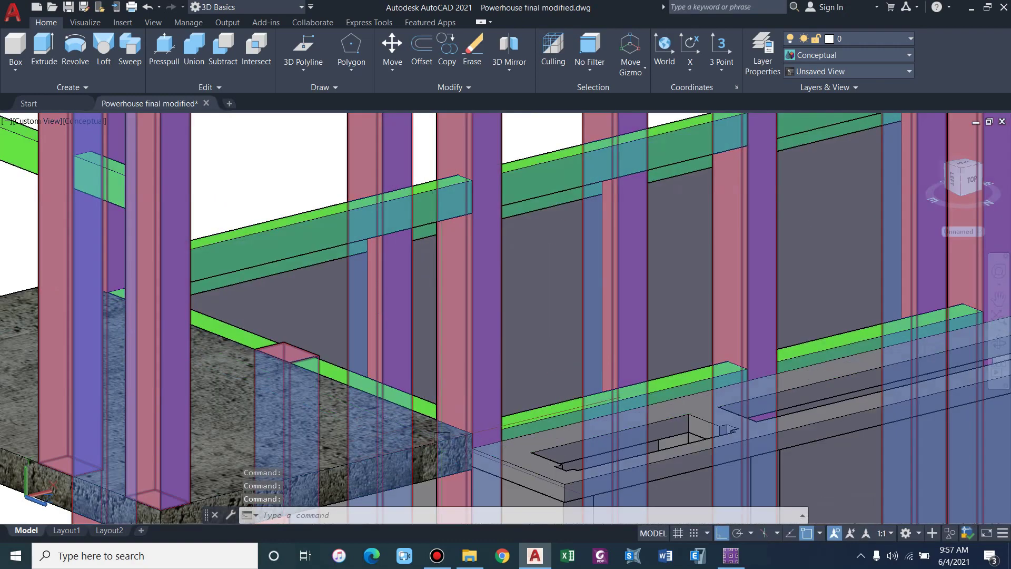
{"action": "middle_click_drag", "start_coordinate": [421, 219], "coordinate": [439, 298]}
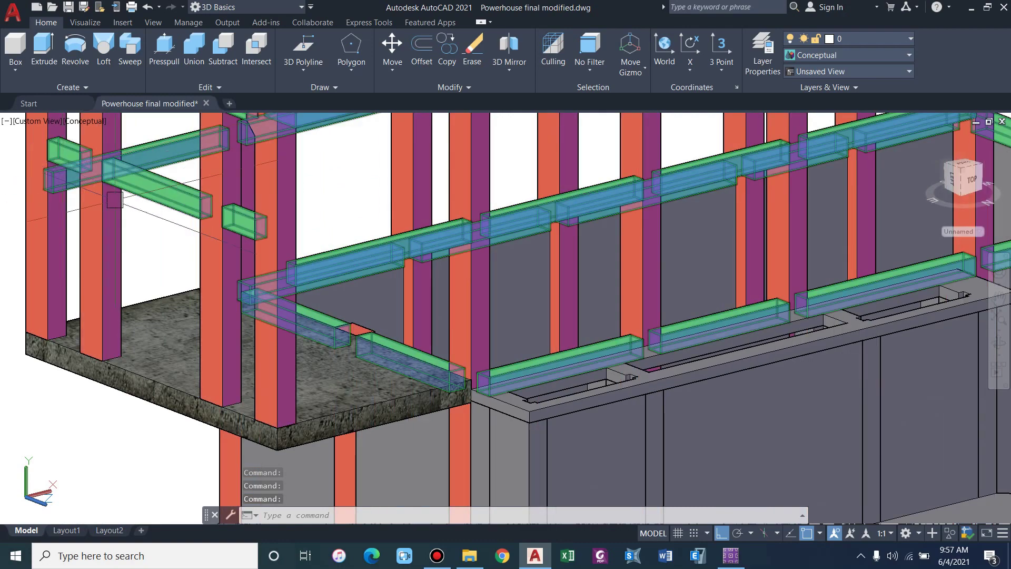
{"action": "middle_click_drag", "start_coordinate": [267, 226], "coordinate": [416, 256], "text": "shift"}
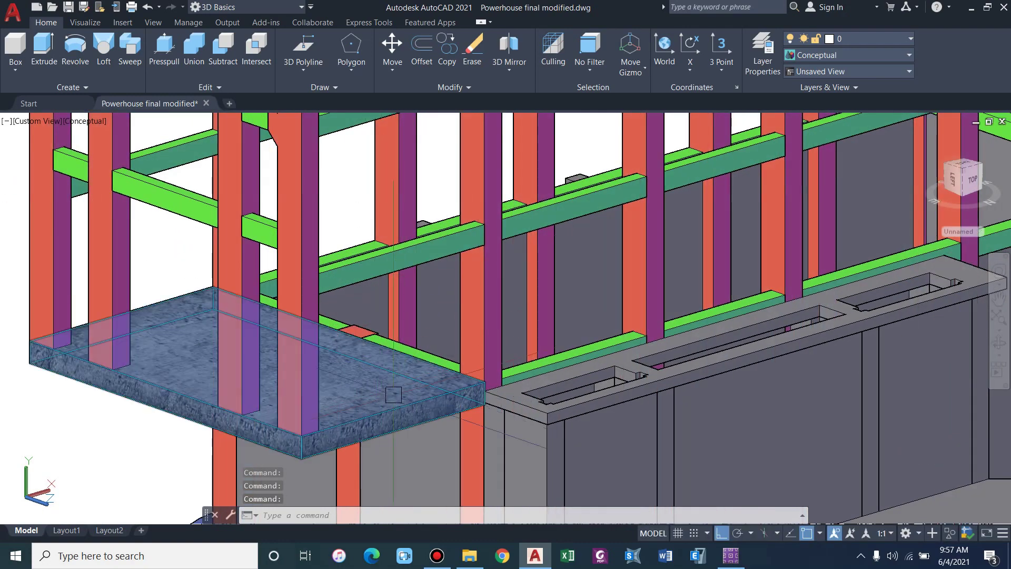
{"action": "mouse_move", "coordinate": [140, 219]}
{"action": "middle_mouse_down", "text": "shift"}
{"action": "mouse_move", "coordinate": [237, 213]}
{"action": "mouse_move", "coordinate": [239, 311]}
{"action": "middle_mouse_up", "text": "shift"}
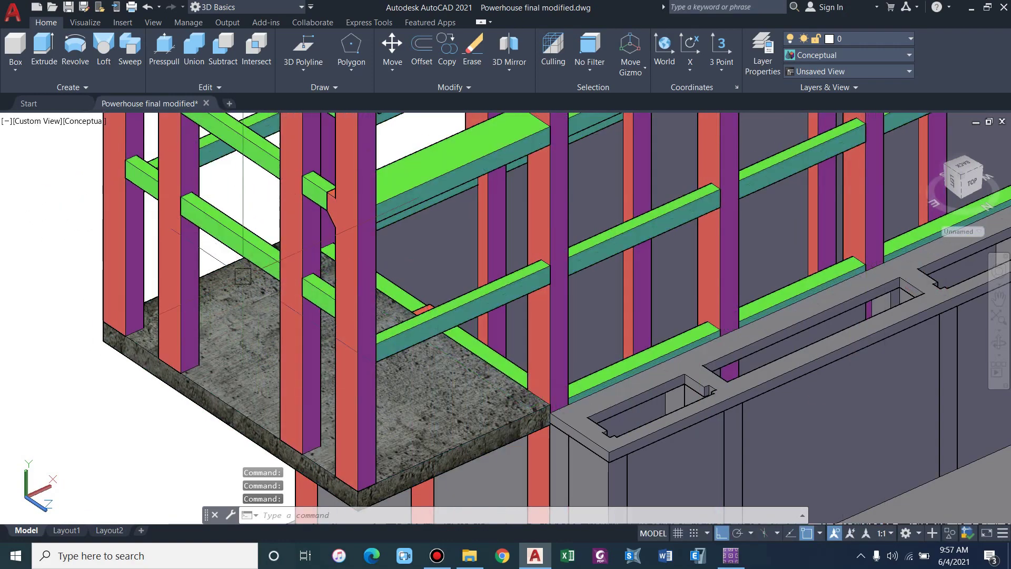
{"action": "middle_click_drag", "start_coordinate": [188, 300], "coordinate": [247, 354], "text": "shift"}
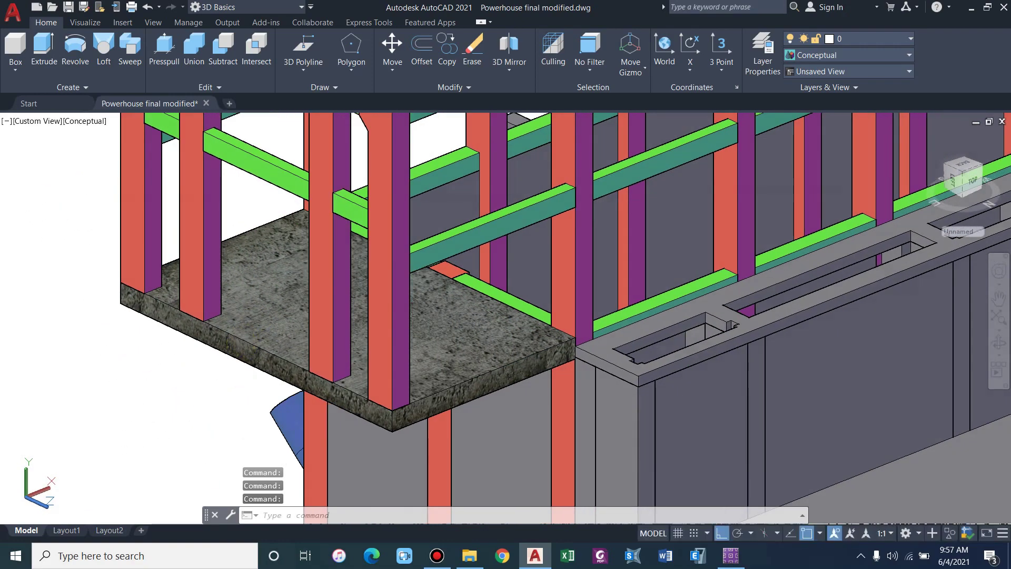
{"action": "left_click", "coordinate": [730, 556]}
Step: Select the bottom and top wall lines on the slab
{"action": "left_click", "coordinate": [437, 388]}
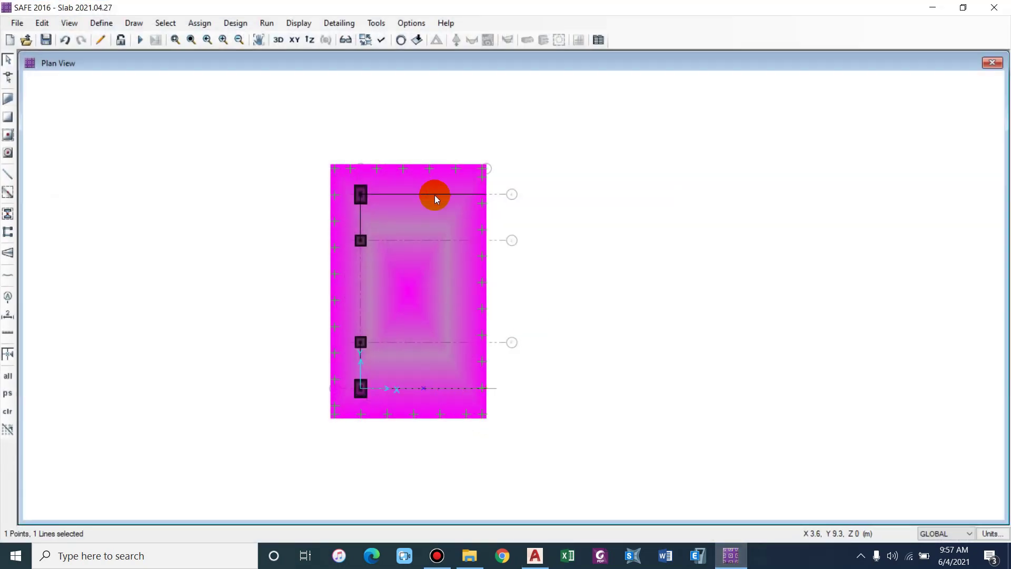
{"action": "left_click", "coordinate": [435, 196]}
{"action": "left_click", "coordinate": [441, 196]}
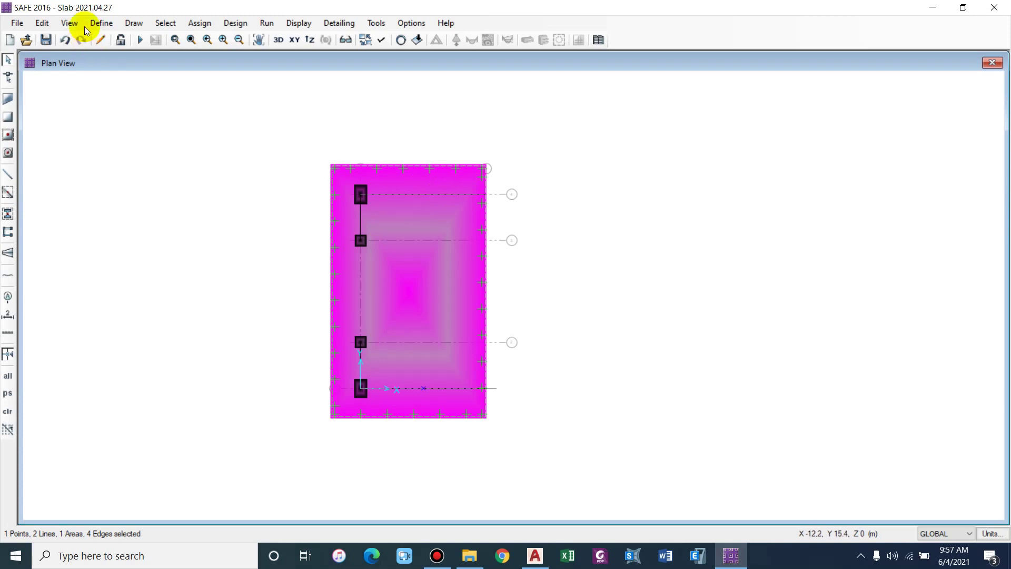
Step: Assign a 16.3001 kN/m uniform gravity Wall load to the lines, replacing existing loads
{"action": "left_click", "coordinate": [188, 23]}
{"action": "mouse_move", "coordinate": [237, 147]}
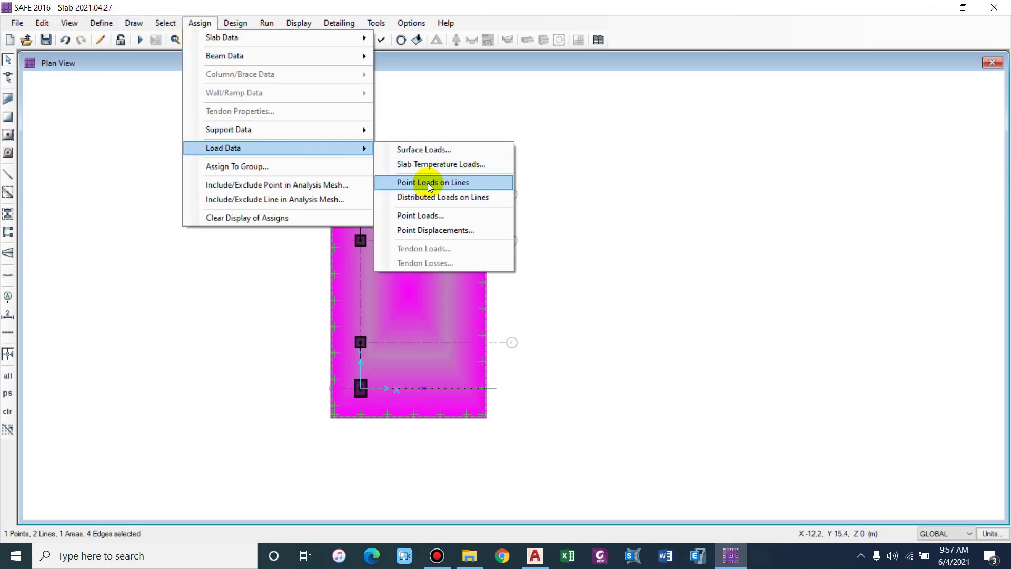
{"action": "left_click", "coordinate": [461, 200]}
{"action": "mouse_move", "coordinate": [413, 132]}
{"action": "left_mouse_down"}
{"action": "mouse_move", "coordinate": [779, 102]}
{"action": "mouse_move", "coordinate": [618, 150]}
{"action": "left_mouse_up"}
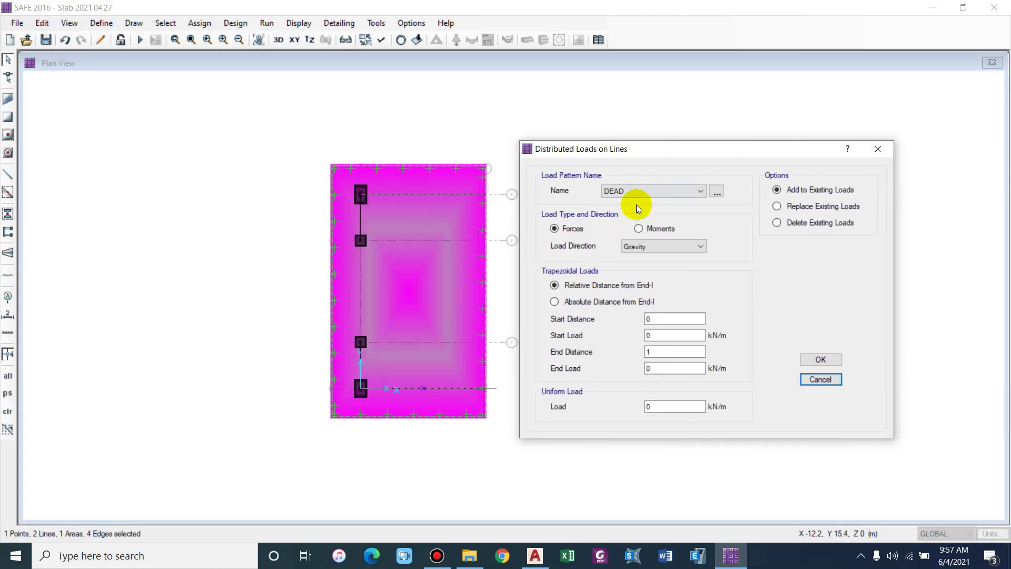
{"action": "left_click", "coordinate": [636, 192]}
{"action": "left_click", "coordinate": [624, 215]}
{"action": "left_click", "coordinate": [778, 206]}
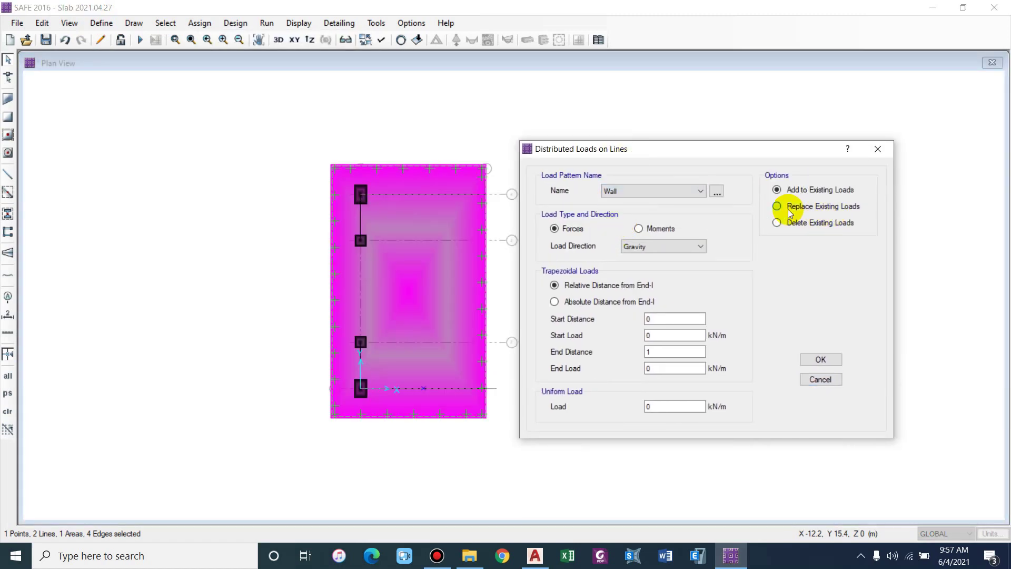
{"action": "left_click", "coordinate": [632, 247]}
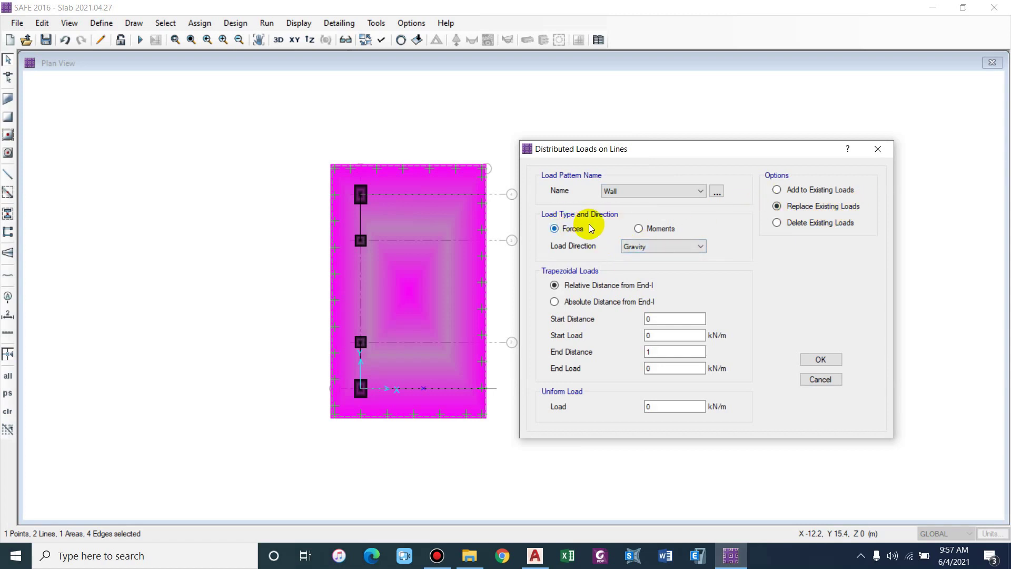
{"action": "left_click", "coordinate": [654, 247]}
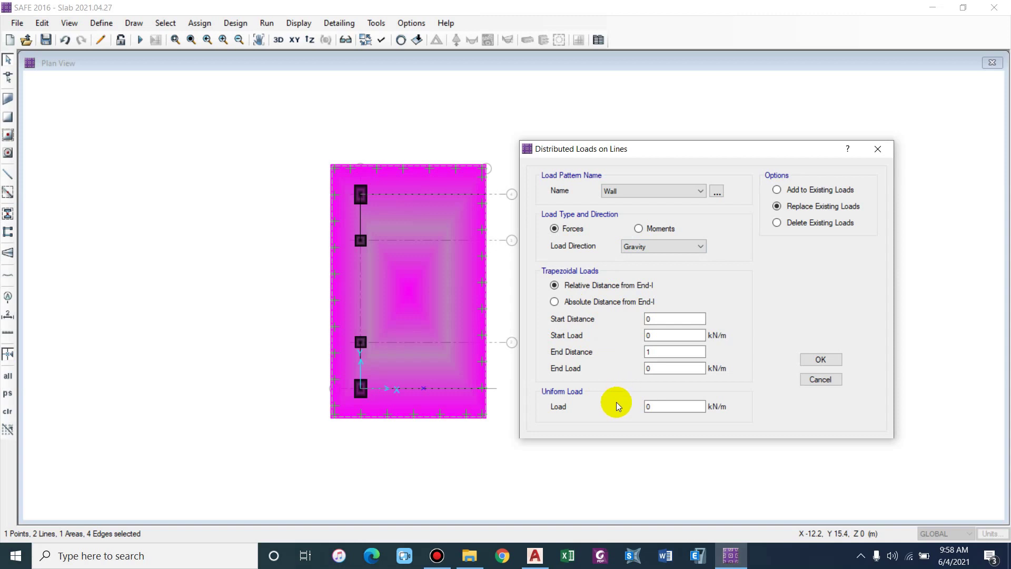
{"action": "left_click", "coordinate": [653, 406]}
{"action": "key", "text": "BackSpace"}
{"action": "type", "text": "16.3001"}
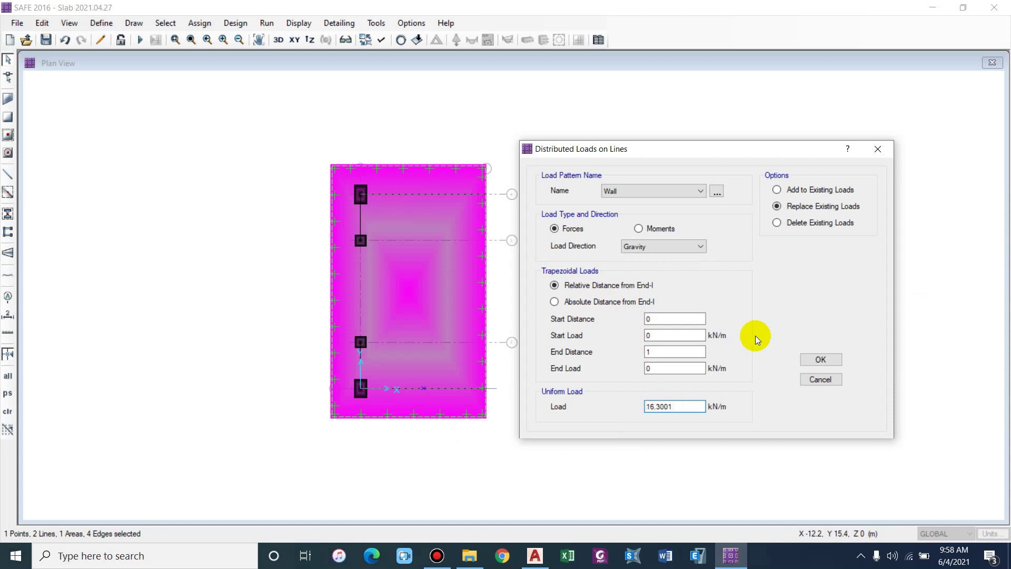
{"action": "left_click", "coordinate": [823, 362]}
{"action": "left_click", "coordinate": [278, 40]}
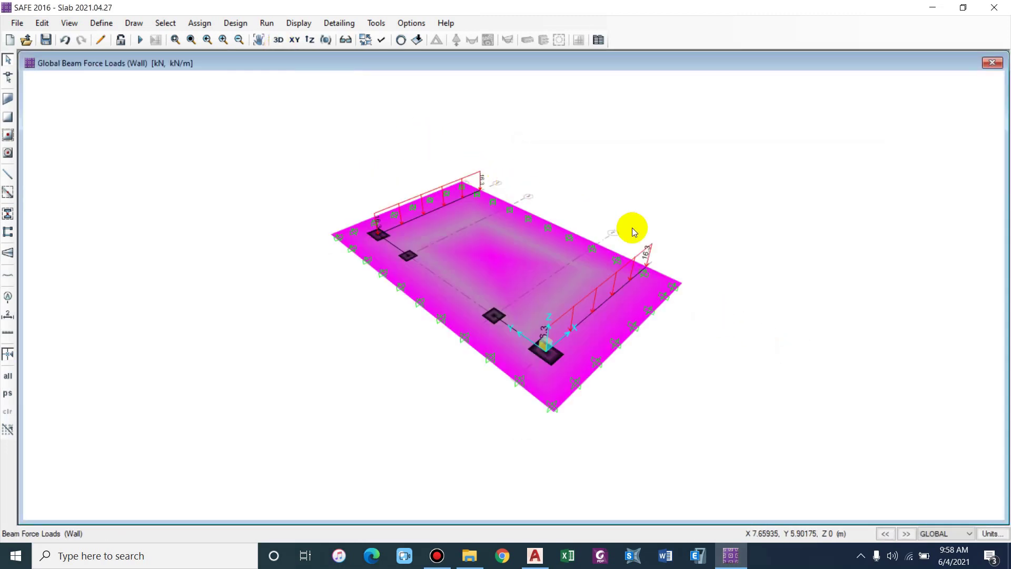
Step: Tilt the 3D view and select a wall line to inspect its load
{"action": "mouse_move", "coordinate": [635, 225]}
{"action": "middle_mouse_down", "text": "shift"}
{"action": "mouse_move", "coordinate": [545, 342]}
{"action": "mouse_move", "coordinate": [652, 334]}
{"action": "mouse_move", "coordinate": [595, 333]}
{"action": "mouse_move", "coordinate": [602, 323]}
{"action": "mouse_move", "coordinate": [511, 344]}
{"action": "middle_mouse_up", "text": "shift"}
{"action": "left_click", "coordinate": [480, 350]}
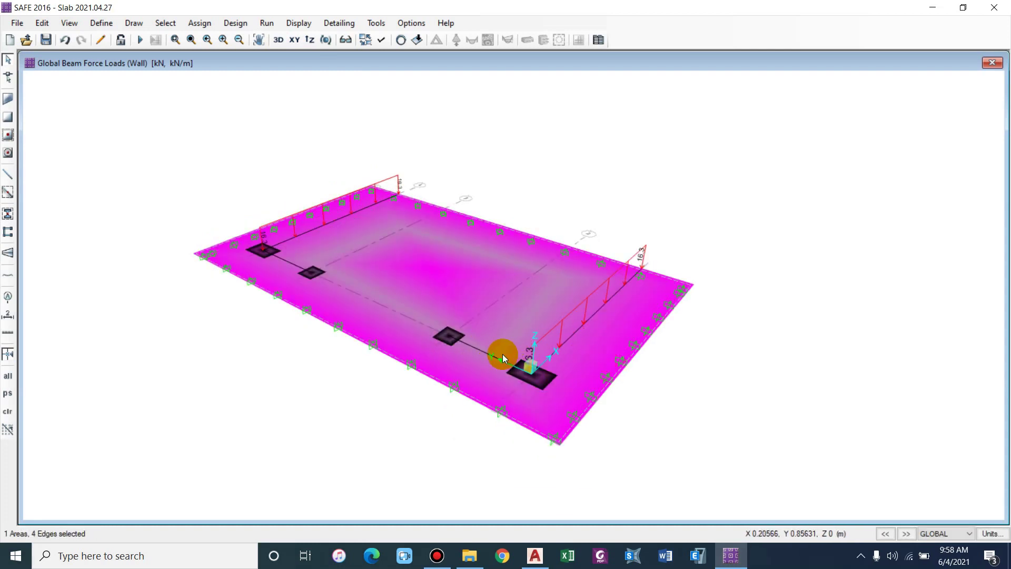
{"action": "left_click", "coordinate": [472, 348]}
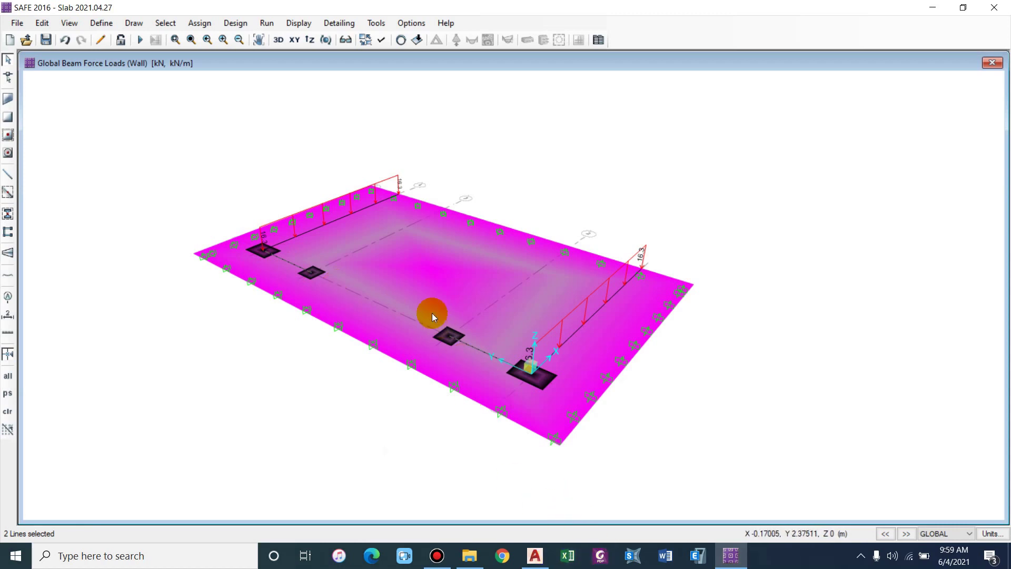
{"action": "left_click", "coordinate": [534, 556]}
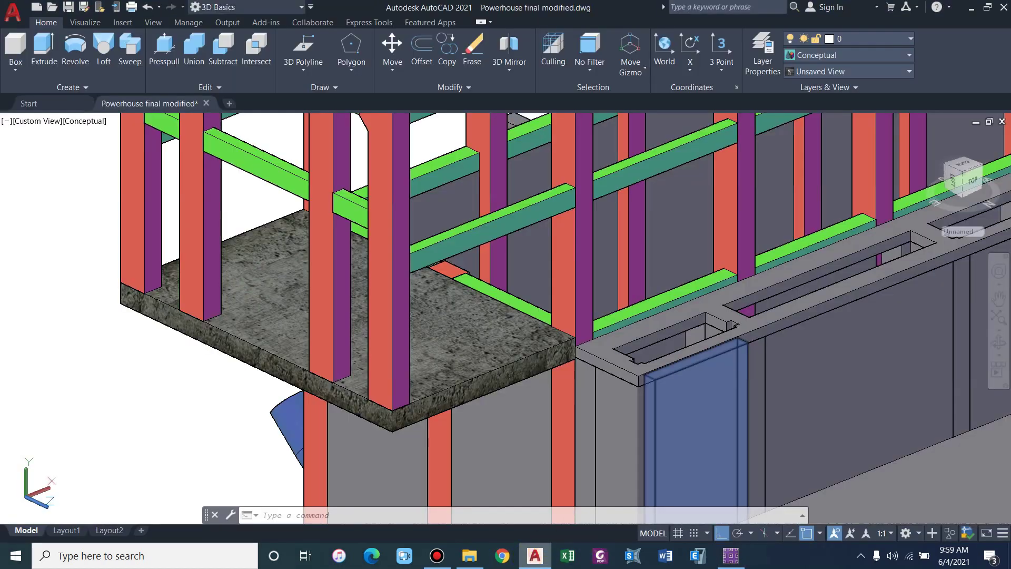
{"action": "left_click", "coordinate": [303, 50]}
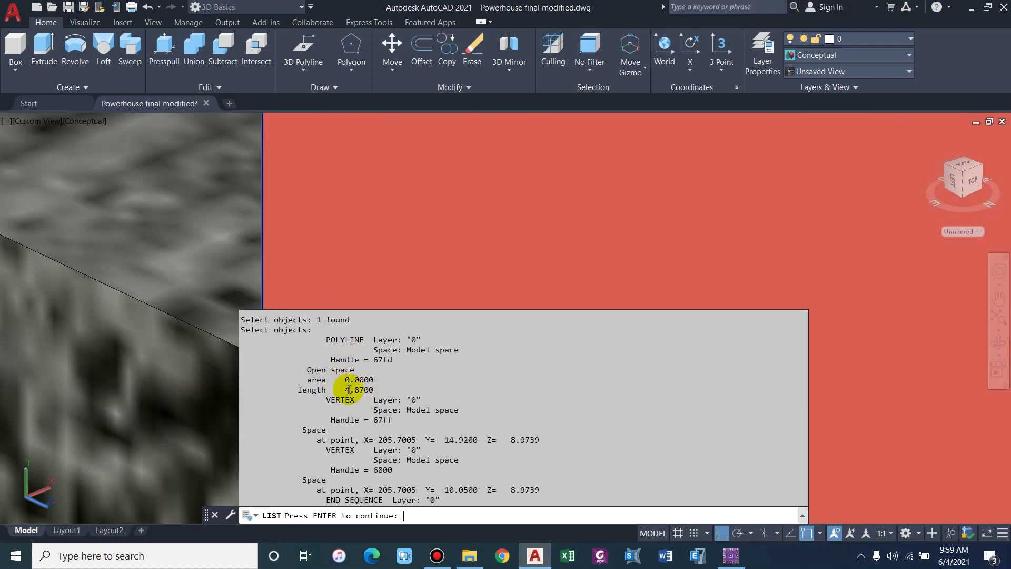
{"action": "left_click", "coordinate": [722, 547]}
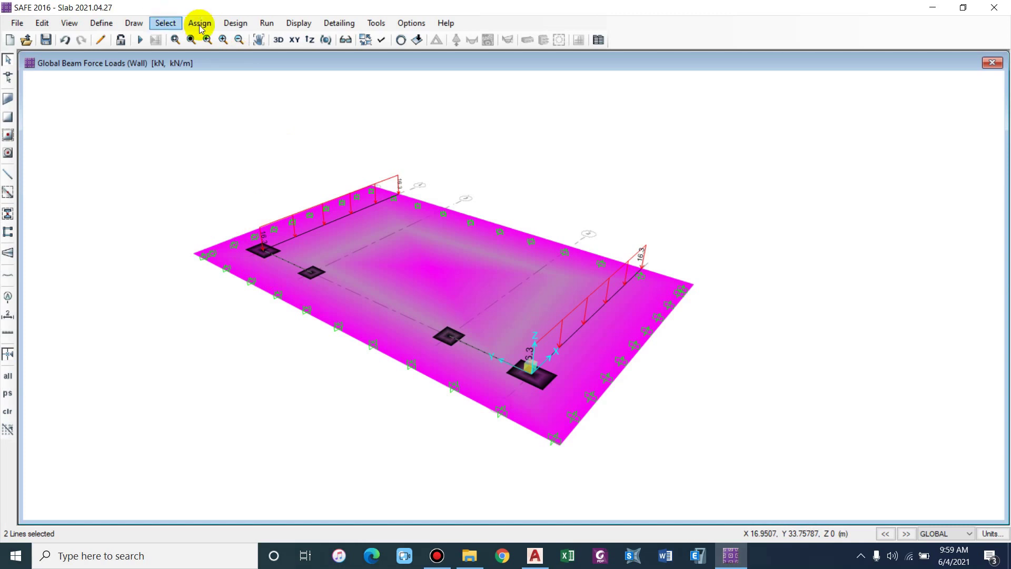
{"action": "left_click", "coordinate": [199, 23]}
Step: Replace the Wall line load with .23*19*4.87 = 21.28 kN/m uniform gravity load
{"action": "left_click", "coordinate": [429, 195]}
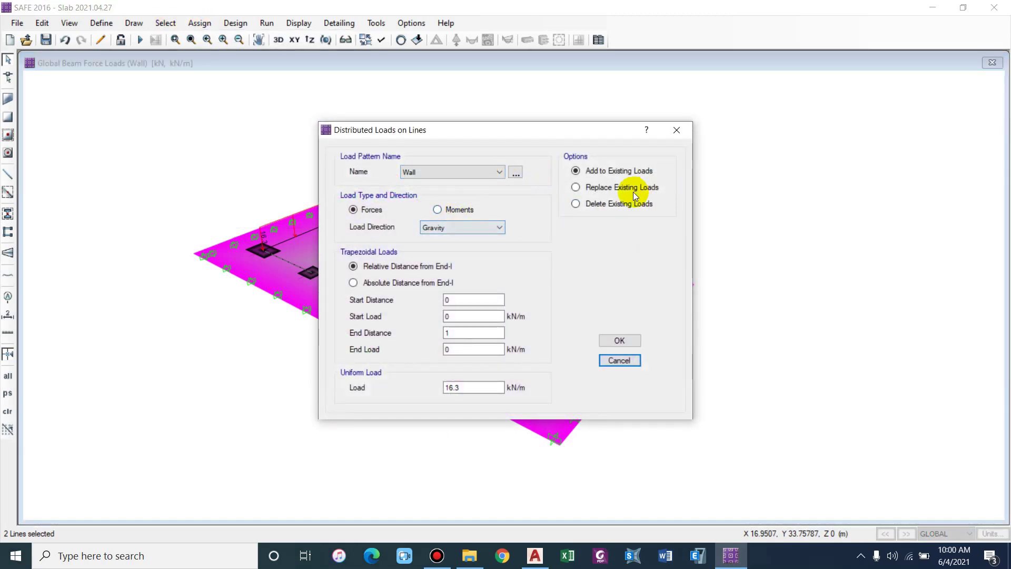
{"action": "left_click", "coordinate": [633, 191]}
{"action": "double_click", "coordinate": [464, 388]}
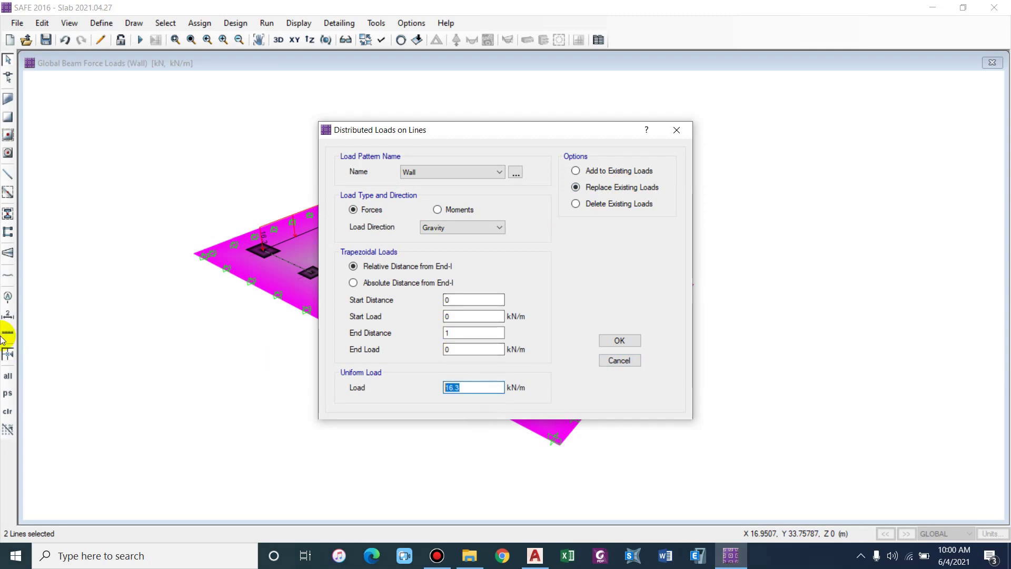
{"action": "type", "text": ".02"}
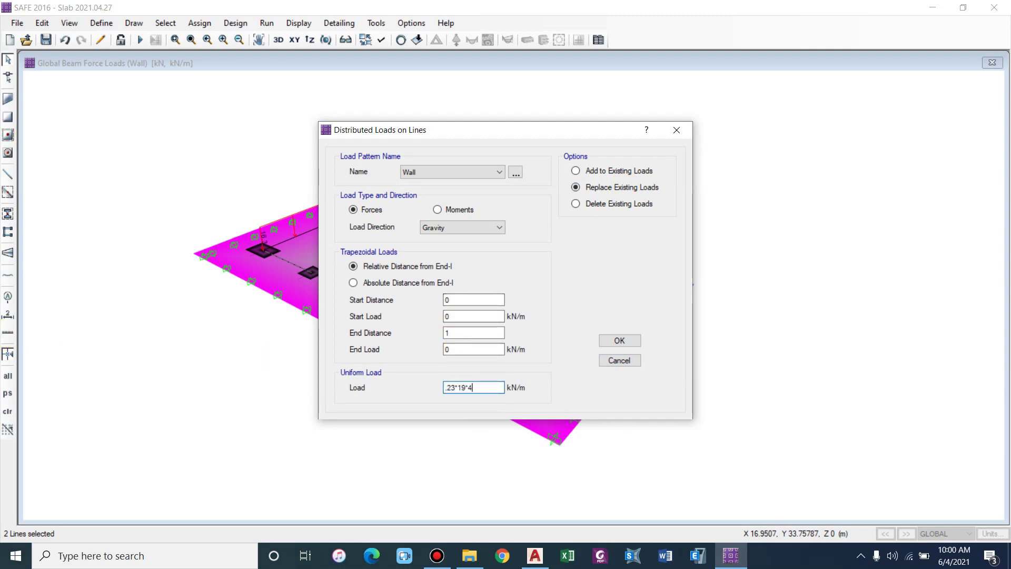
{"action": "key", "text": "Return"}
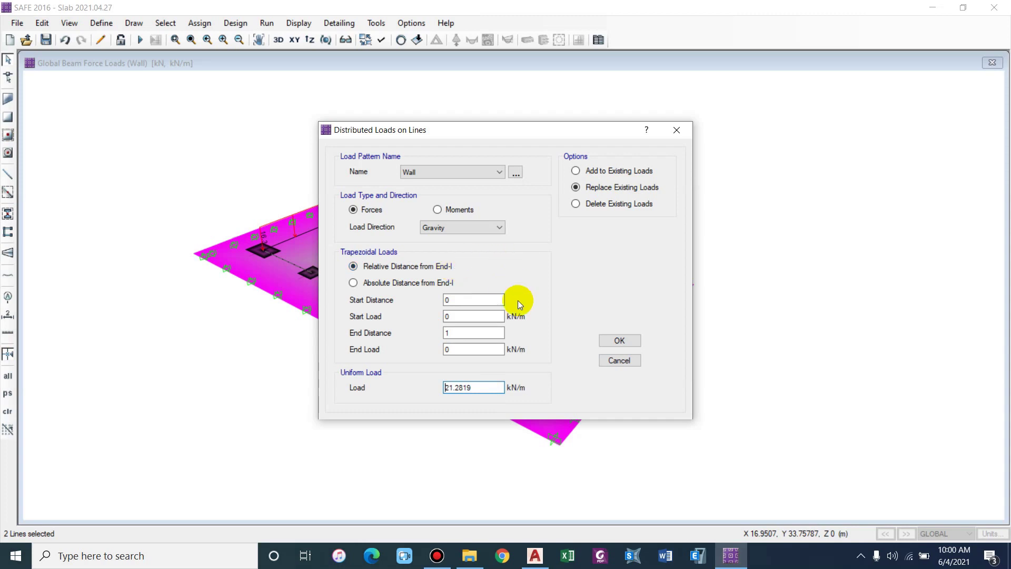
{"action": "left_click", "coordinate": [617, 341]}
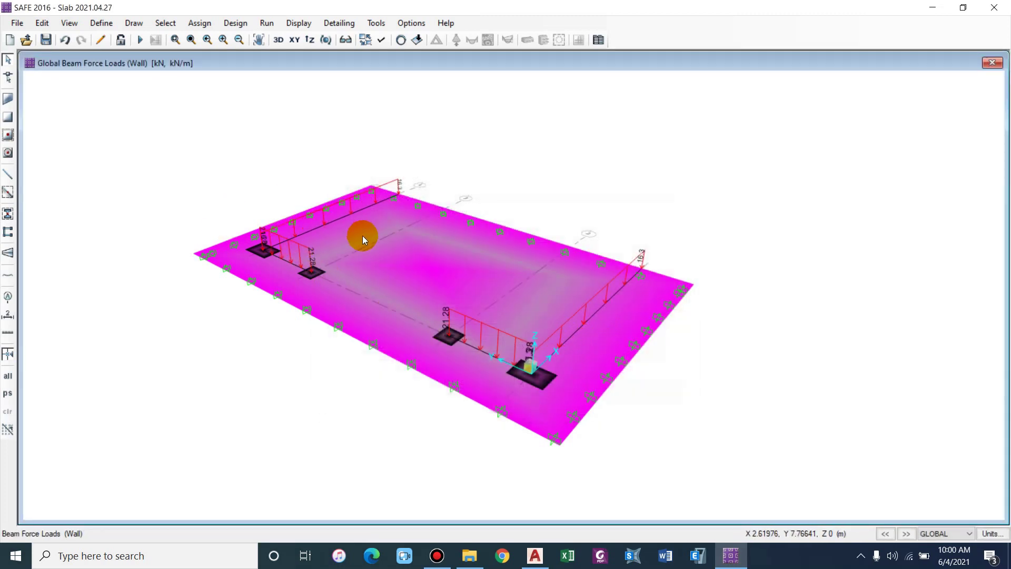
Step: Display the column reaction point loads with values, then run the analysis
{"action": "middle_click_drag", "start_coordinate": [362, 236], "coordinate": [447, 271], "text": "shift"}
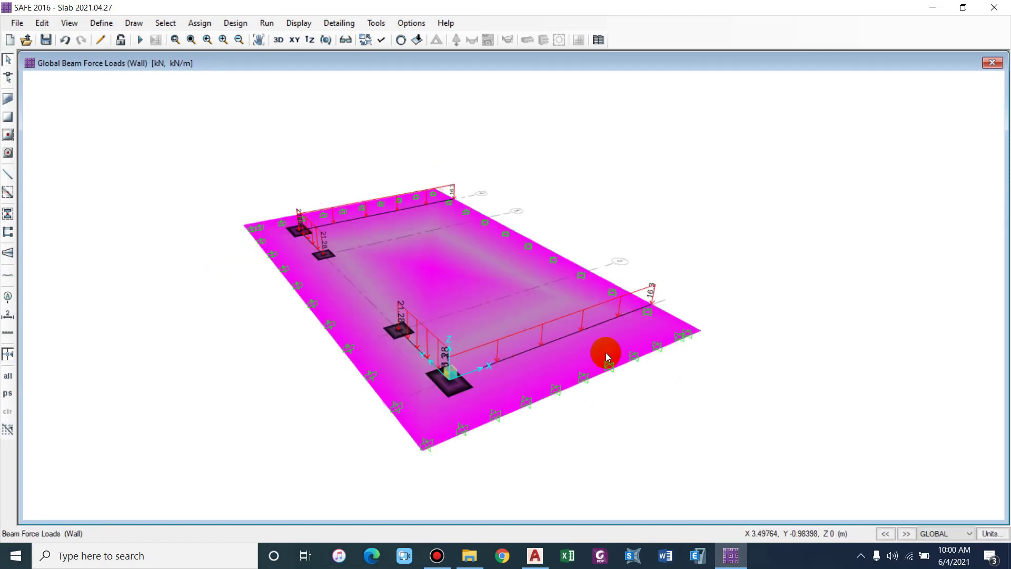
{"action": "mouse_move", "coordinate": [612, 324]}
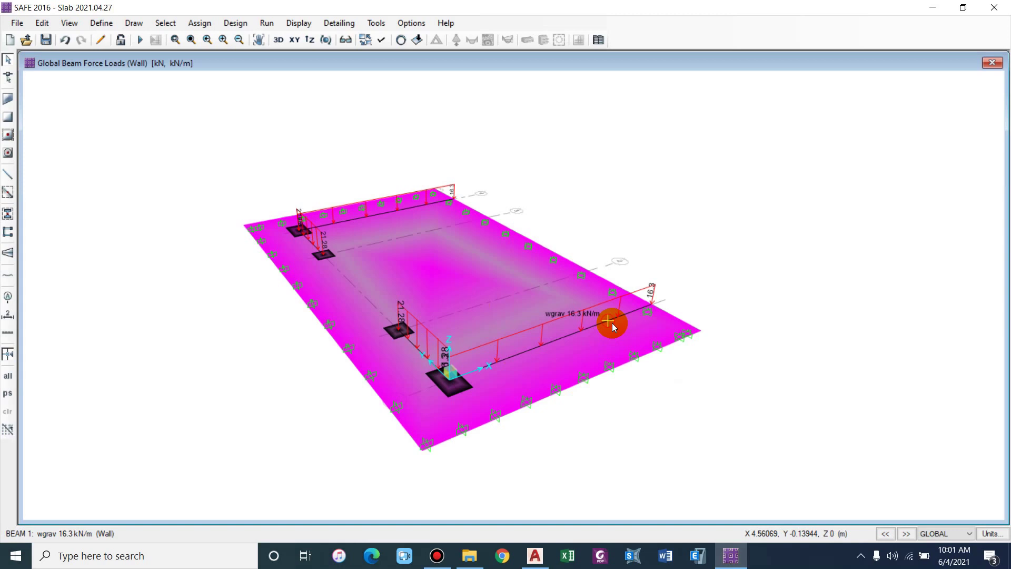
{"action": "left_click", "coordinate": [416, 40]}
{"action": "left_click_drag", "start_coordinate": [460, 119], "coordinate": [676, 83]}
{"action": "left_click", "coordinate": [732, 130]}
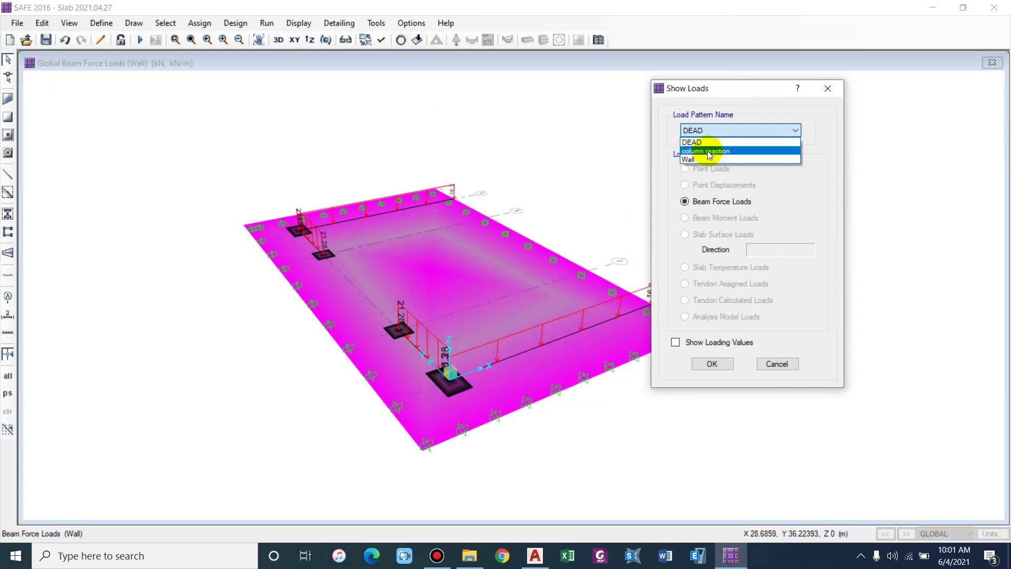
{"action": "left_click", "coordinate": [707, 151]}
{"action": "left_click", "coordinate": [719, 342]}
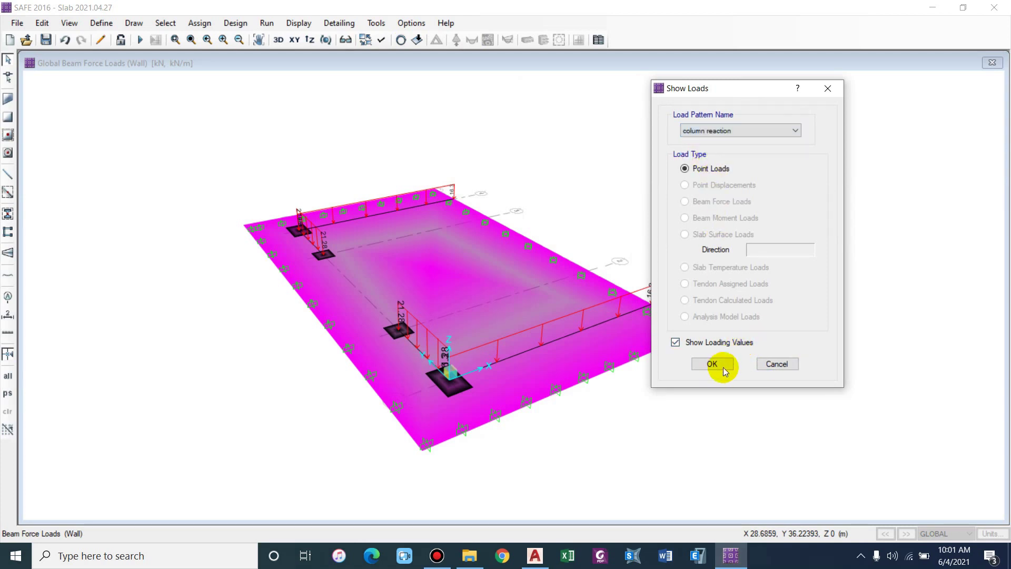
{"action": "left_click", "coordinate": [724, 371]}
{"action": "middle_click_drag", "start_coordinate": [552, 368], "coordinate": [659, 336], "text": "shift"}
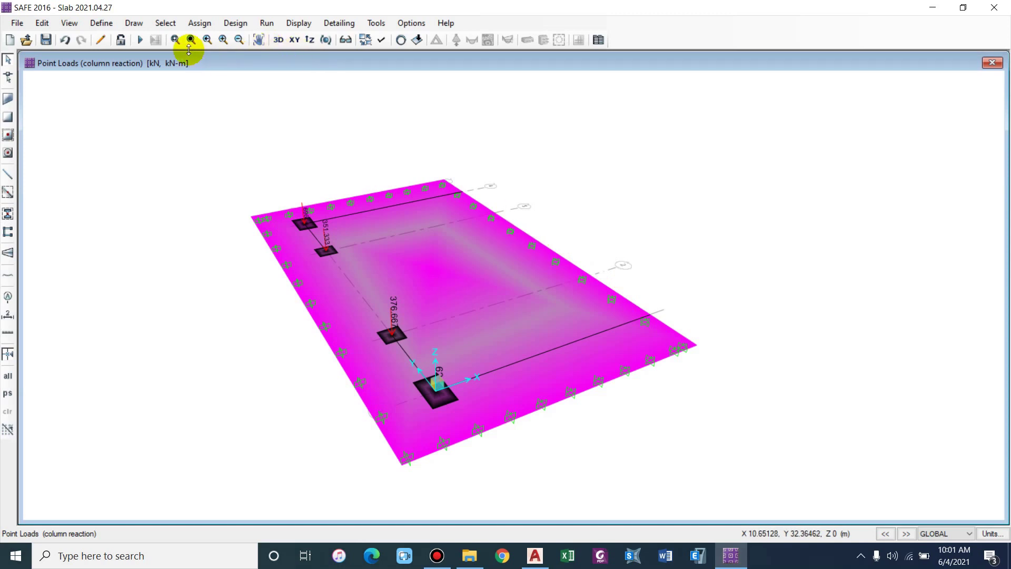
{"action": "left_click", "coordinate": [140, 40]}
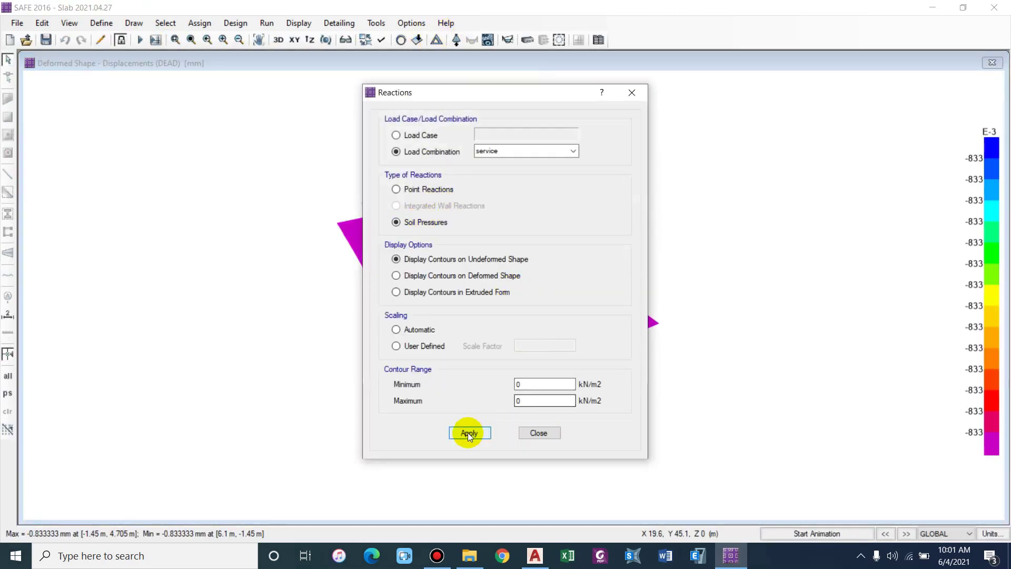
Step: Show the service soil pressure diagram, about 49–150 kN/m²
{"action": "left_click", "coordinate": [468, 431]}
{"action": "left_click_drag", "start_coordinate": [479, 92], "coordinate": [766, 91]}
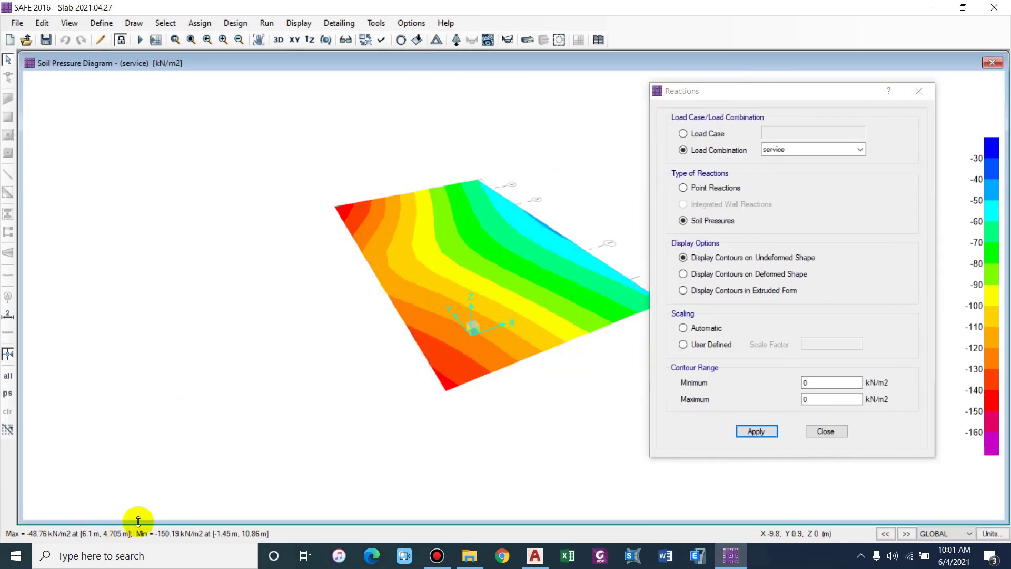
{"action": "middle_click_drag", "start_coordinate": [433, 501], "coordinate": [407, 463]}
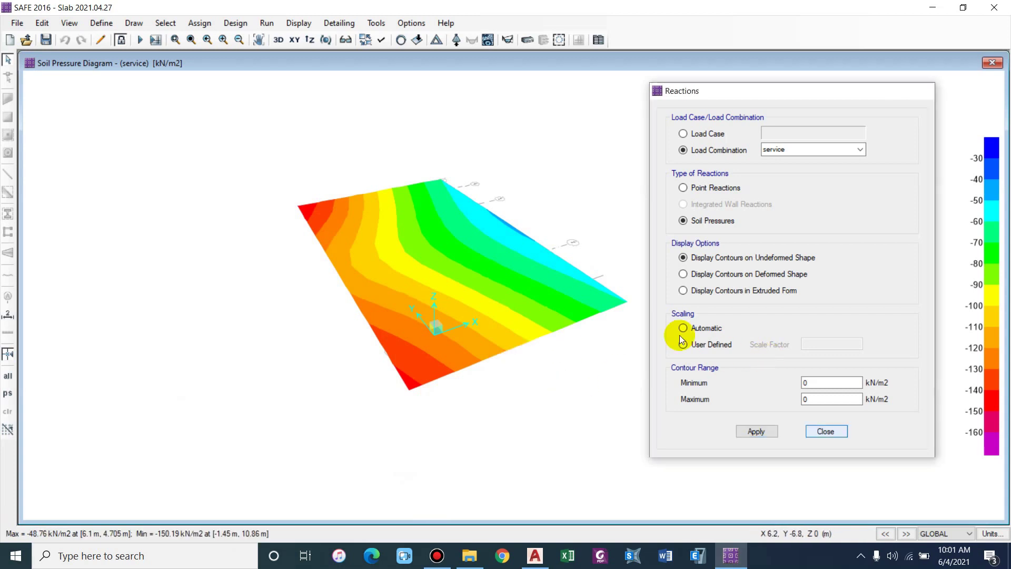
{"action": "key", "text": "Escape"}
Step: Unlock the model, deleting the analysis results
{"action": "left_click", "coordinate": [120, 39]}
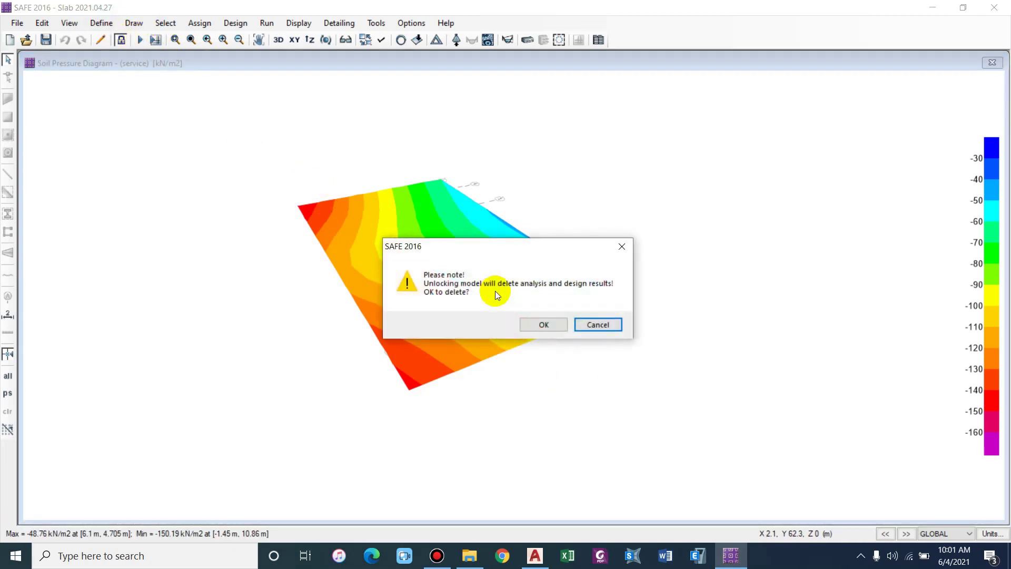
{"action": "left_click", "coordinate": [523, 318]}
{"action": "left_click", "coordinate": [101, 23]}
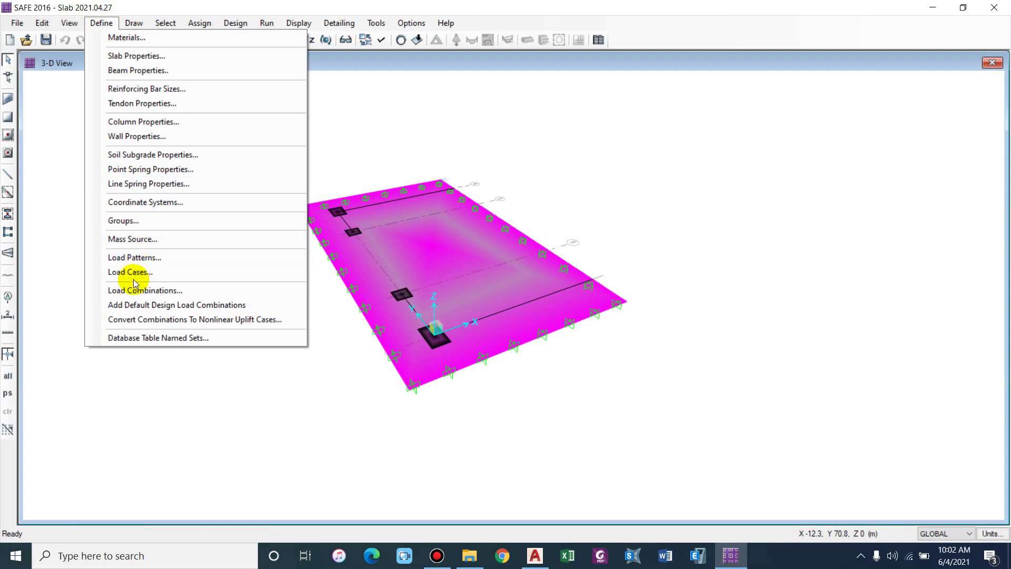
Step: Change the slab property thickness to 700 mm
{"action": "left_click", "coordinate": [137, 56]}
{"action": "double_click", "coordinate": [485, 280]}
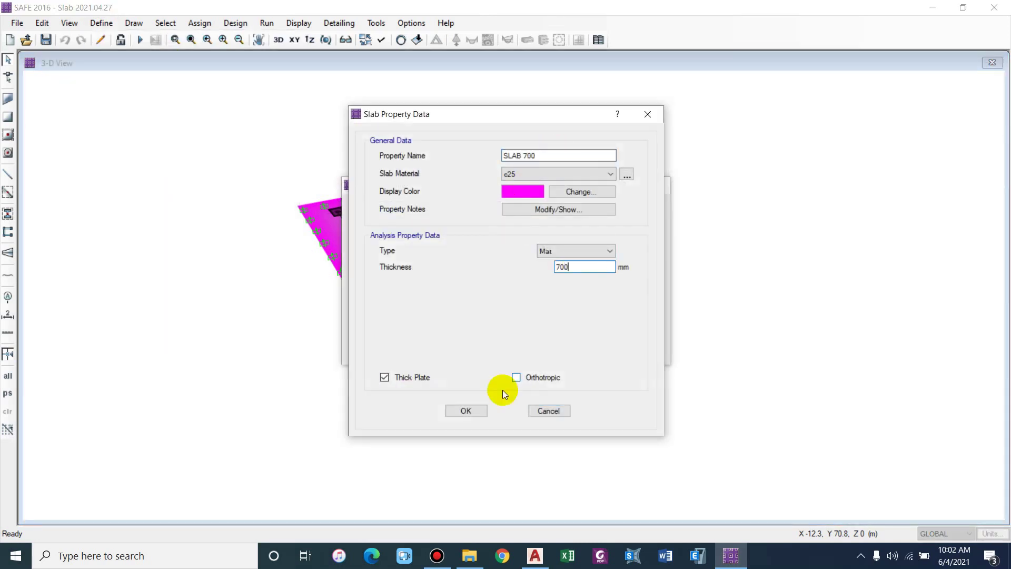
{"action": "left_click", "coordinate": [466, 411]}
{"action": "left_click", "coordinate": [585, 261]}
{"action": "double_click", "coordinate": [583, 266]}
{"action": "type", "text": "700"}
{"action": "left_click", "coordinate": [466, 410]}
{"action": "left_click", "coordinate": [576, 314]}
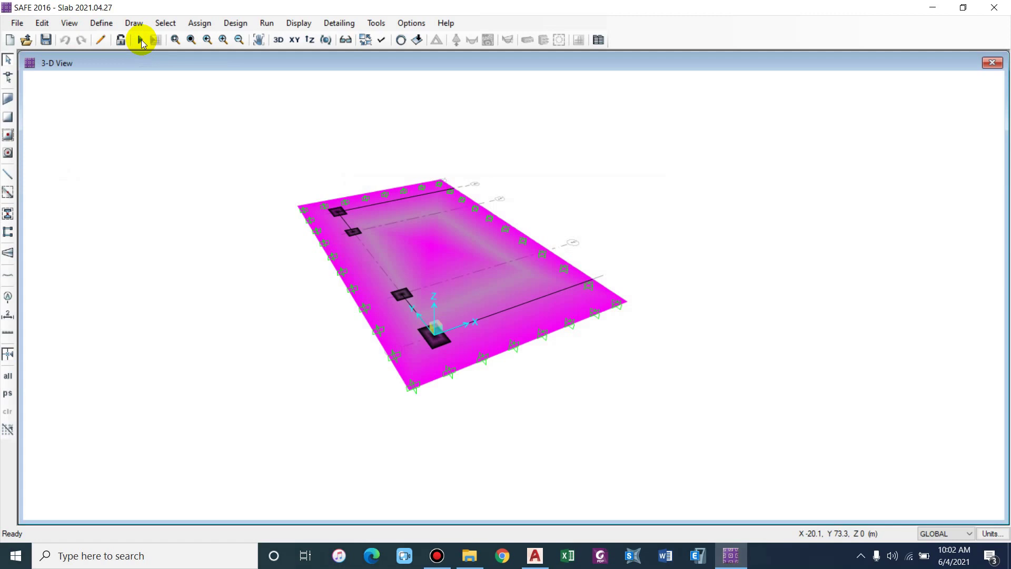
Step: Rerun the analysis and display service soil pressures, about 51–149 kN/m²
{"action": "left_click", "coordinate": [141, 39]}
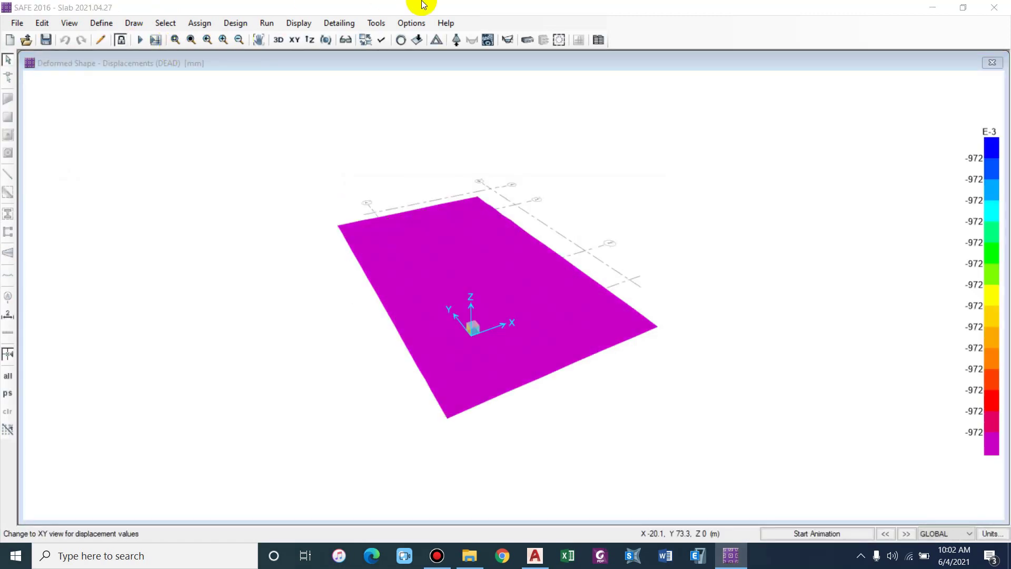
{"action": "left_click", "coordinate": [456, 40]}
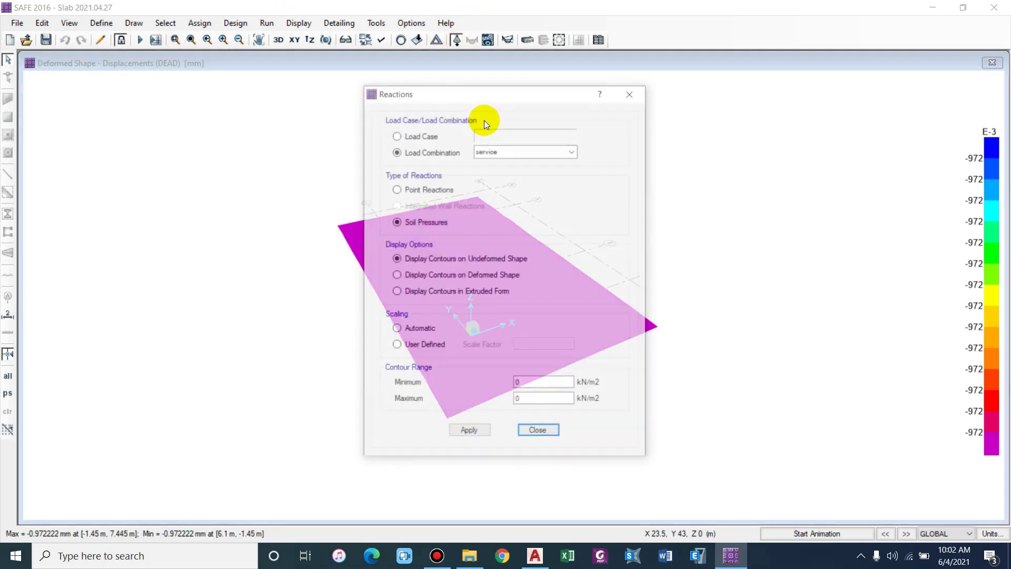
{"action": "left_click_drag", "start_coordinate": [564, 84], "coordinate": [749, 57]}
{"action": "left_click", "coordinate": [656, 408]}
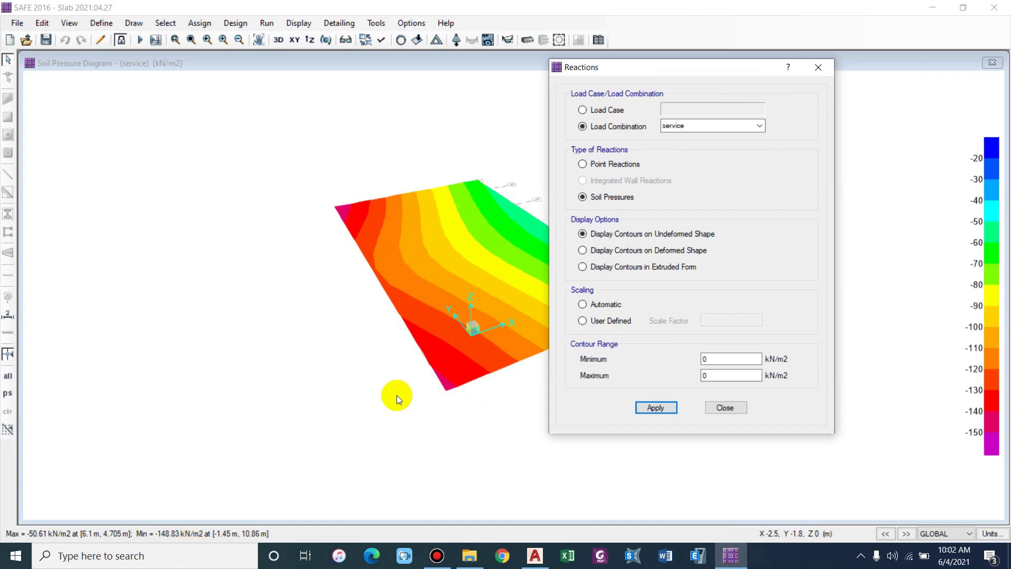
{"action": "left_click", "coordinate": [742, 406]}
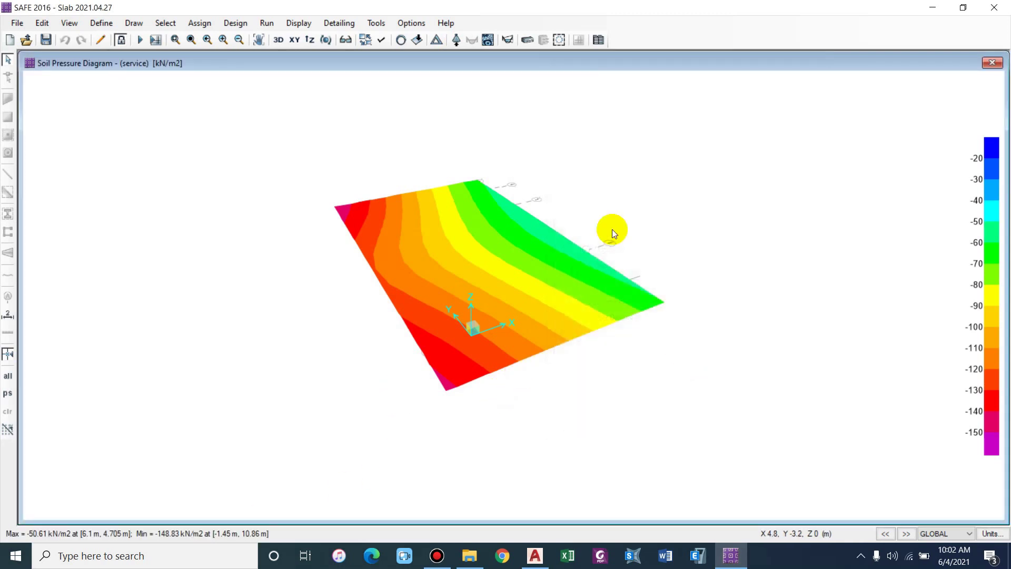
Step: Display punching shear ratios of about 0.16–0.19 at the four columns and zoom in
{"action": "left_click", "coordinate": [561, 41]}
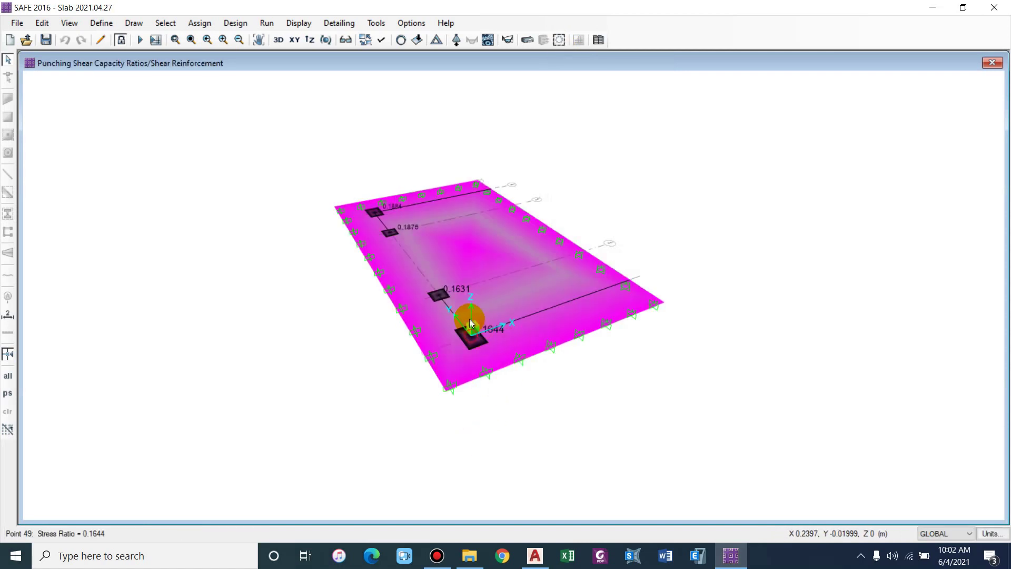
{"action": "scroll", "coordinate": [469, 318], "scroll_direction": "up", "scroll_amount": 2}
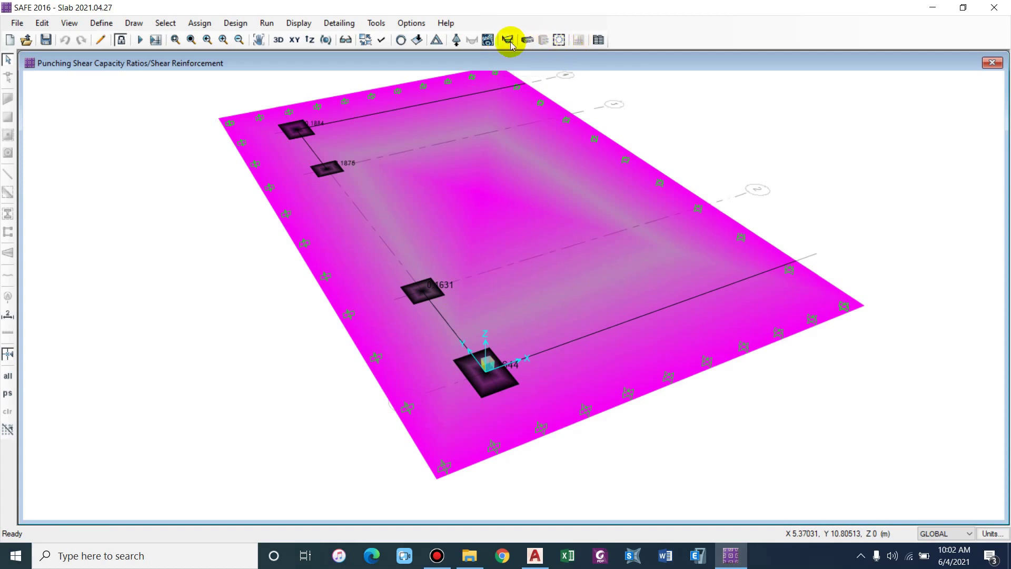
Step: Show enveloping strip flexural reinforcement for Layer B, then Layer A (about 300 top, 533 mm²/m bottom)
{"action": "left_click", "coordinate": [527, 40]}
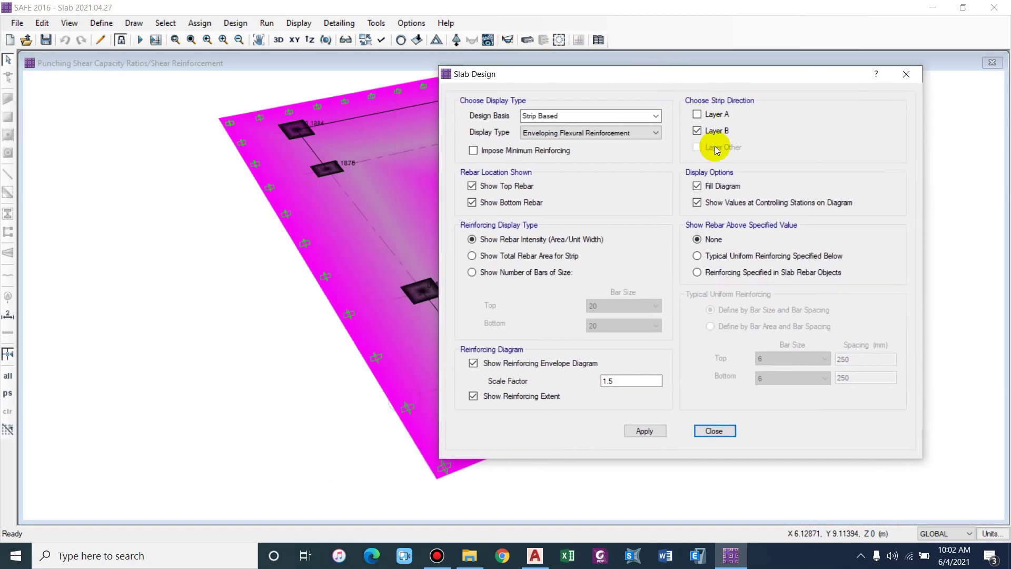
{"action": "left_click", "coordinate": [644, 431]}
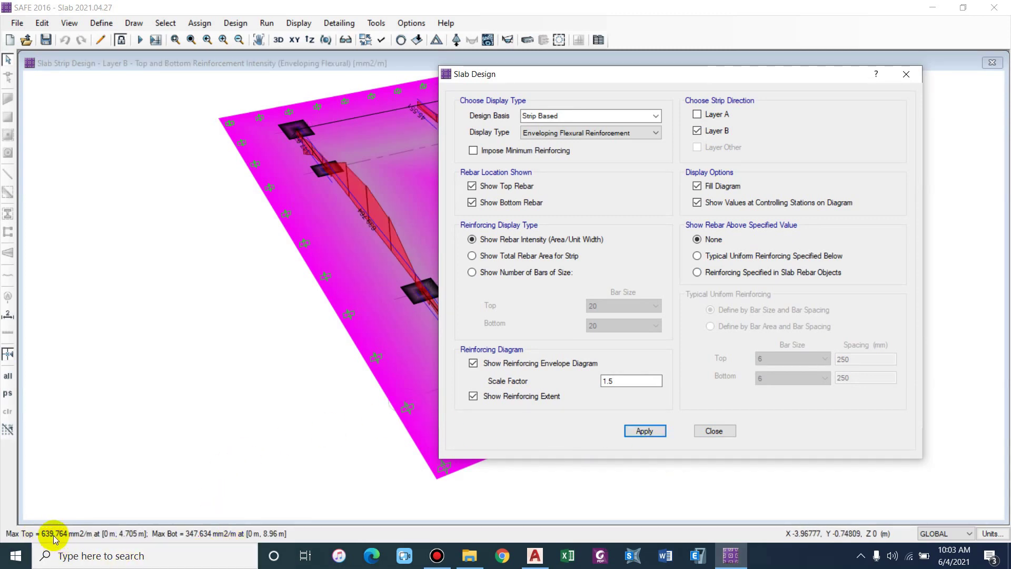
{"action": "left_click", "coordinate": [716, 114]}
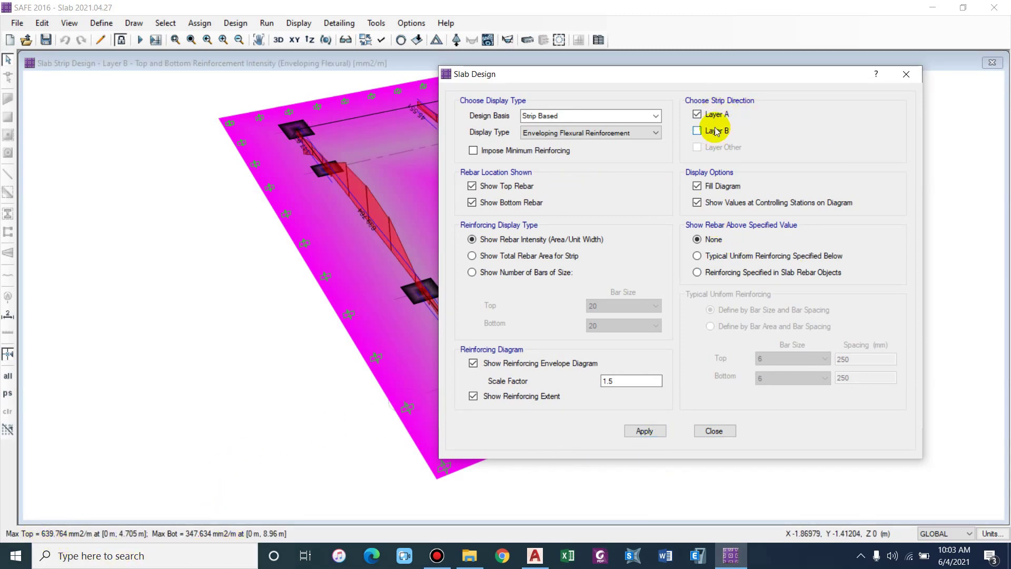
{"action": "left_click", "coordinate": [644, 431]}
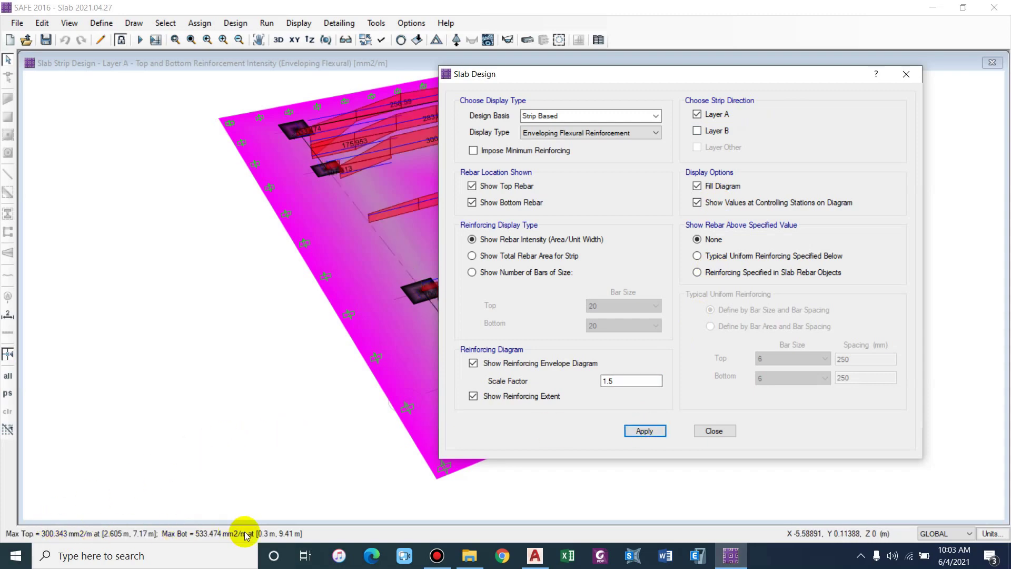
{"action": "left_click", "coordinate": [715, 431]}
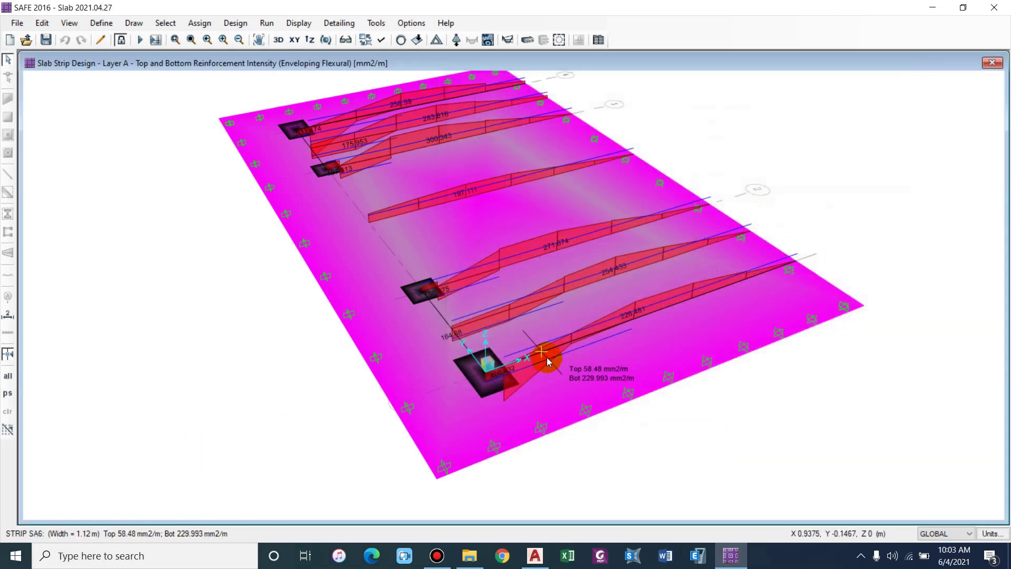